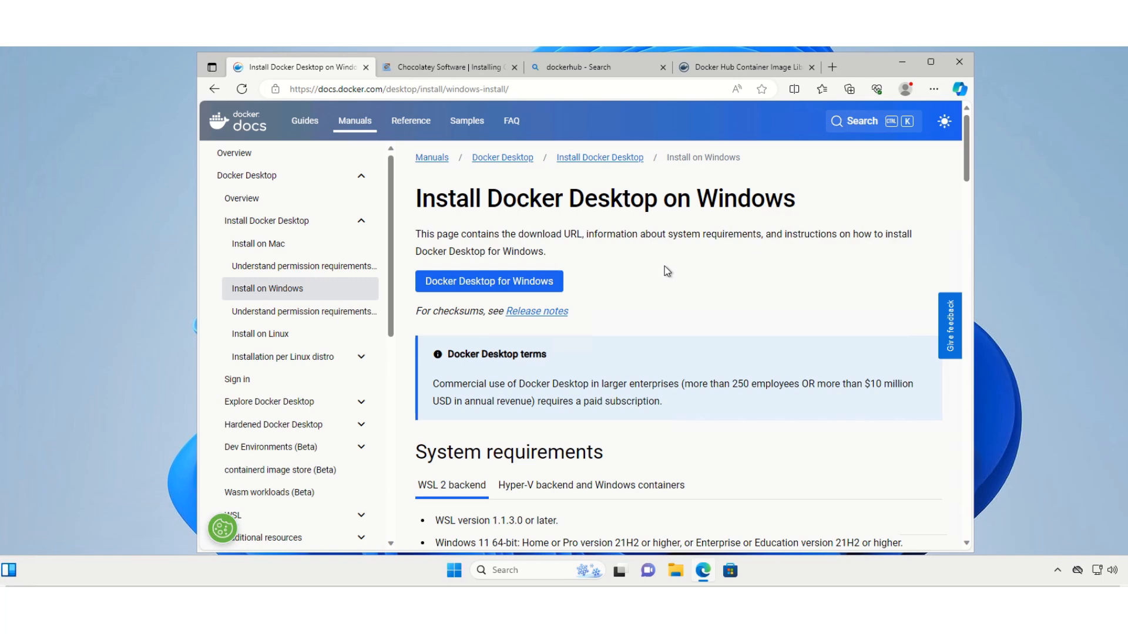
Bring up the Chocolatey install page in the browser and launch Windows PowerShell as administrator
left_click(436, 69)
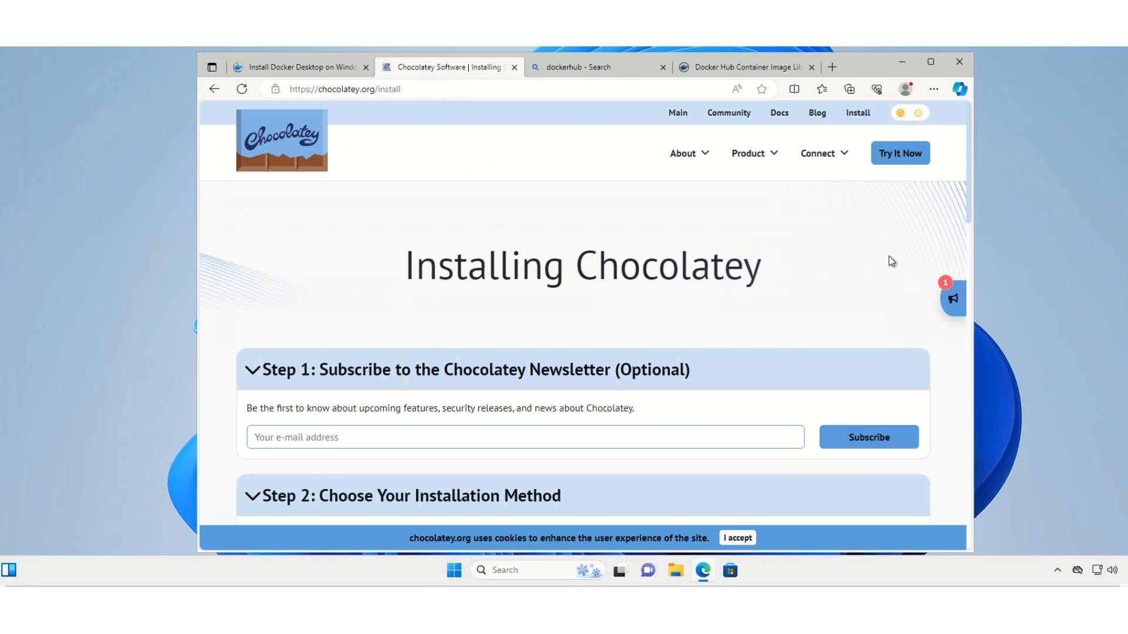
scroll(890, 256, "down", 3)
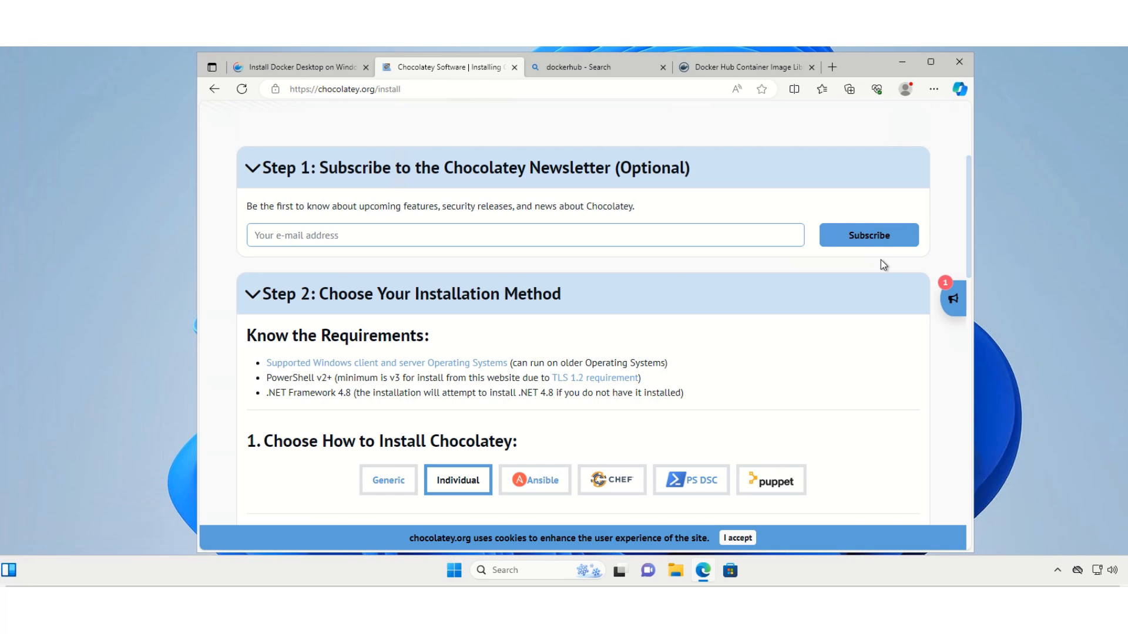
left_click(502, 570)
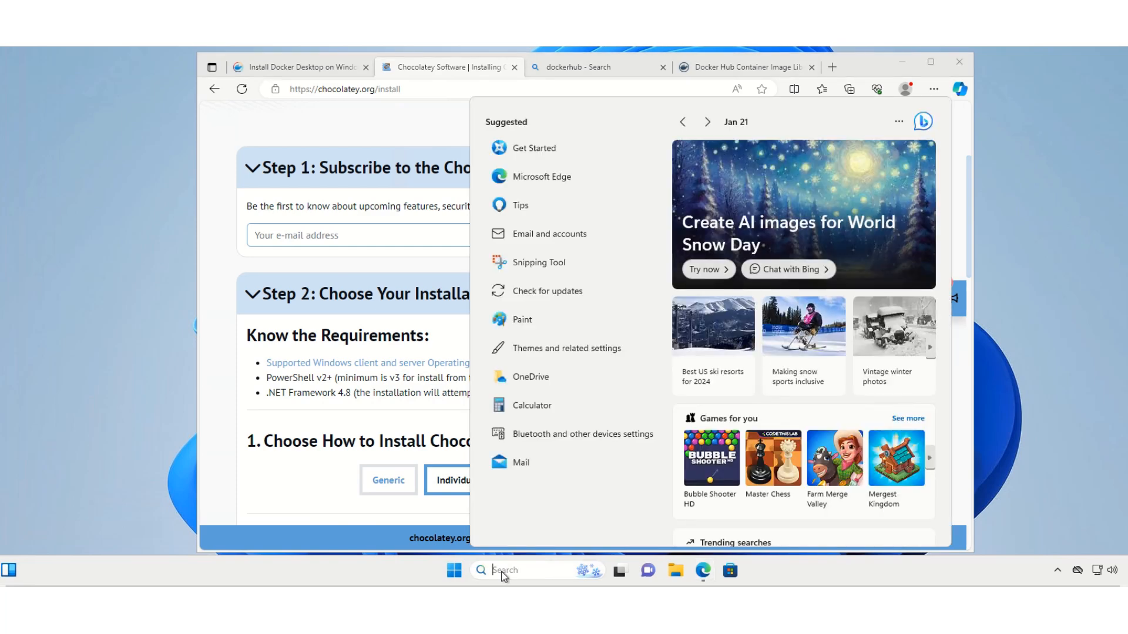
type("powe")
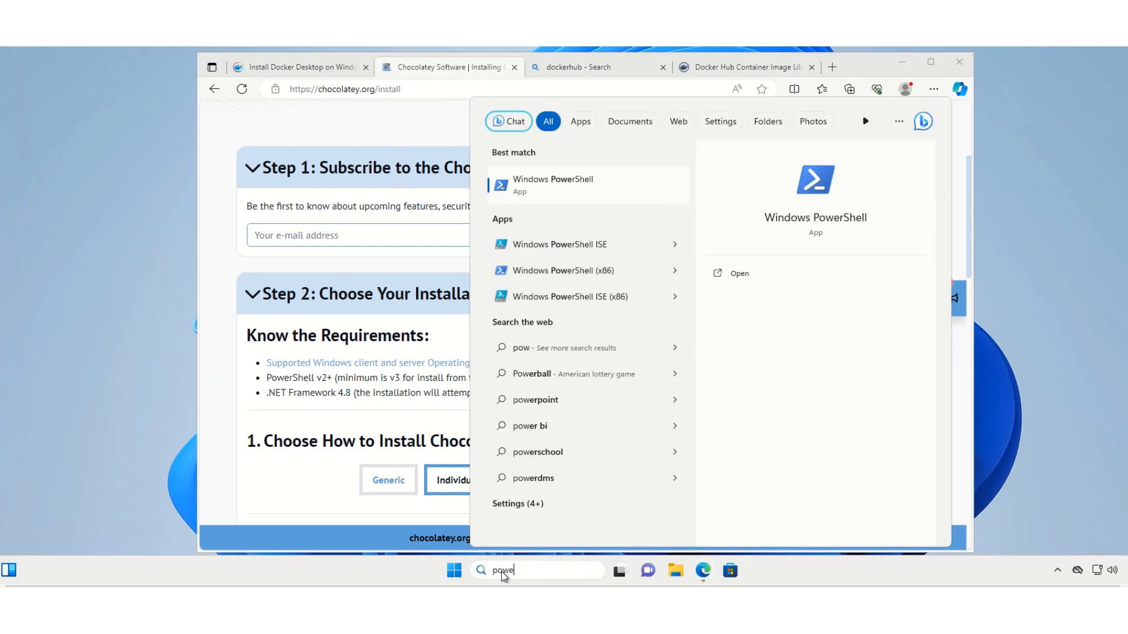
type("rshe")
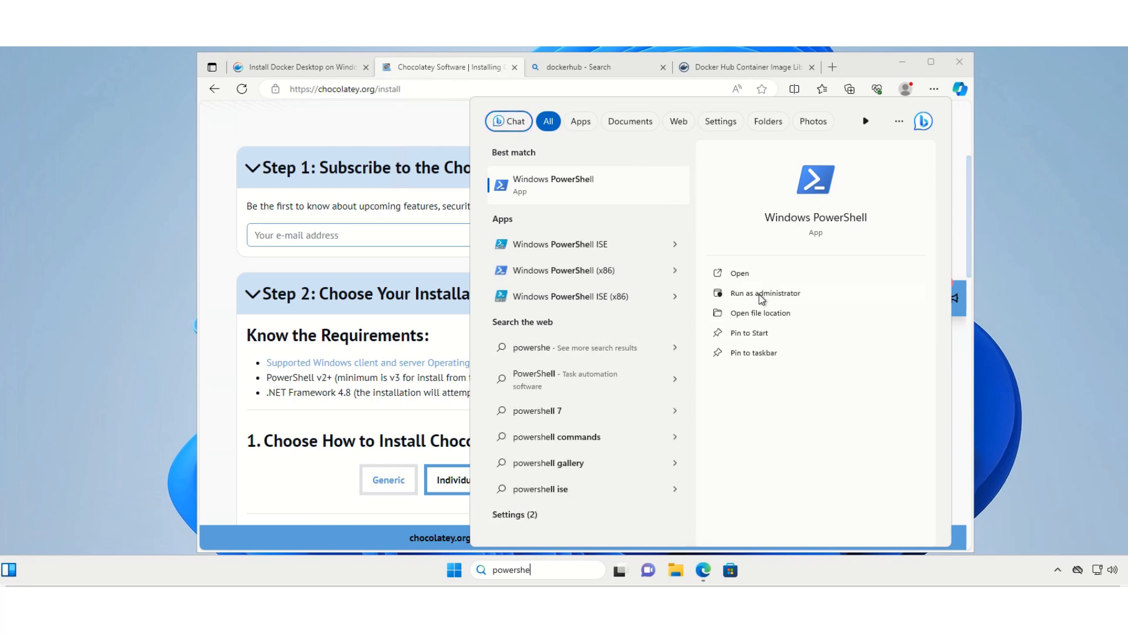
left_click(761, 294)
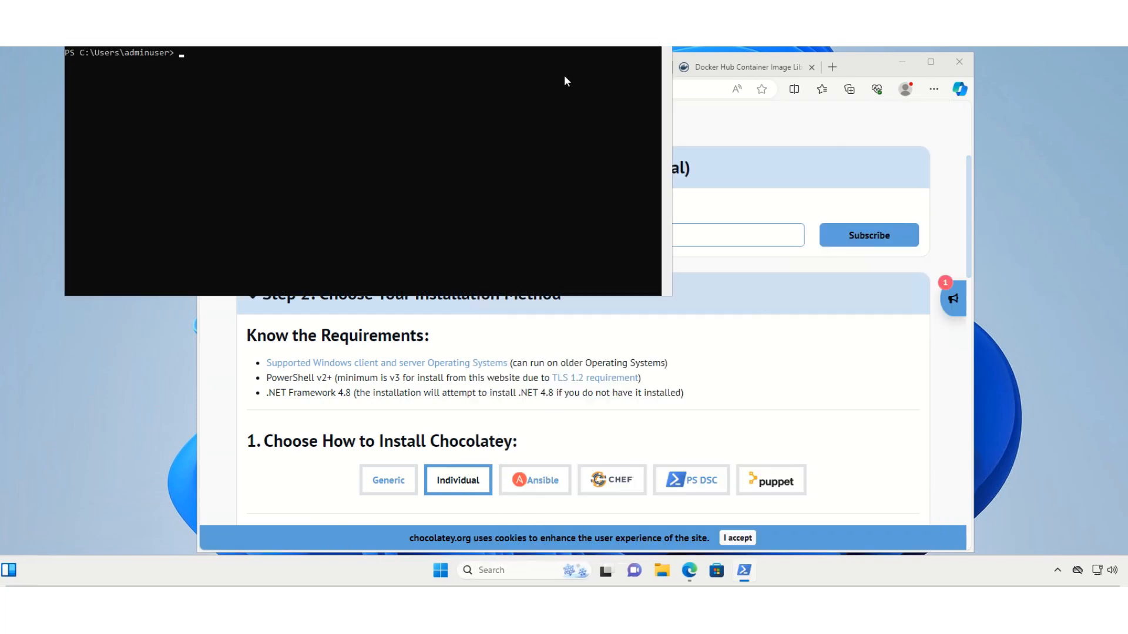
scroll(691, 157, "up", 3)
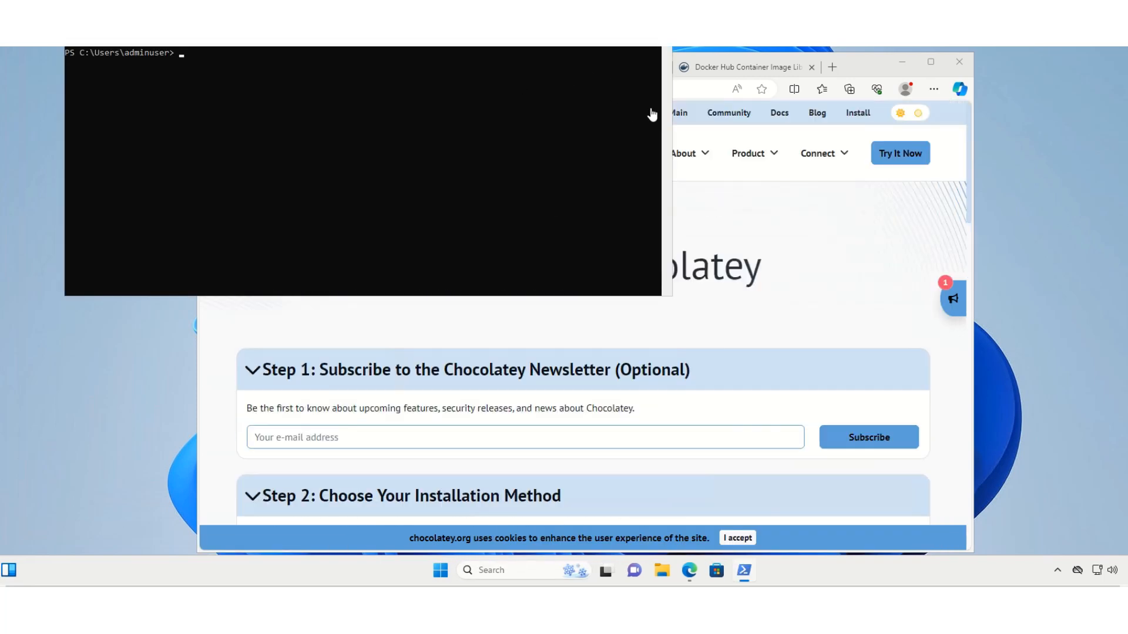
left_click(666, 111)
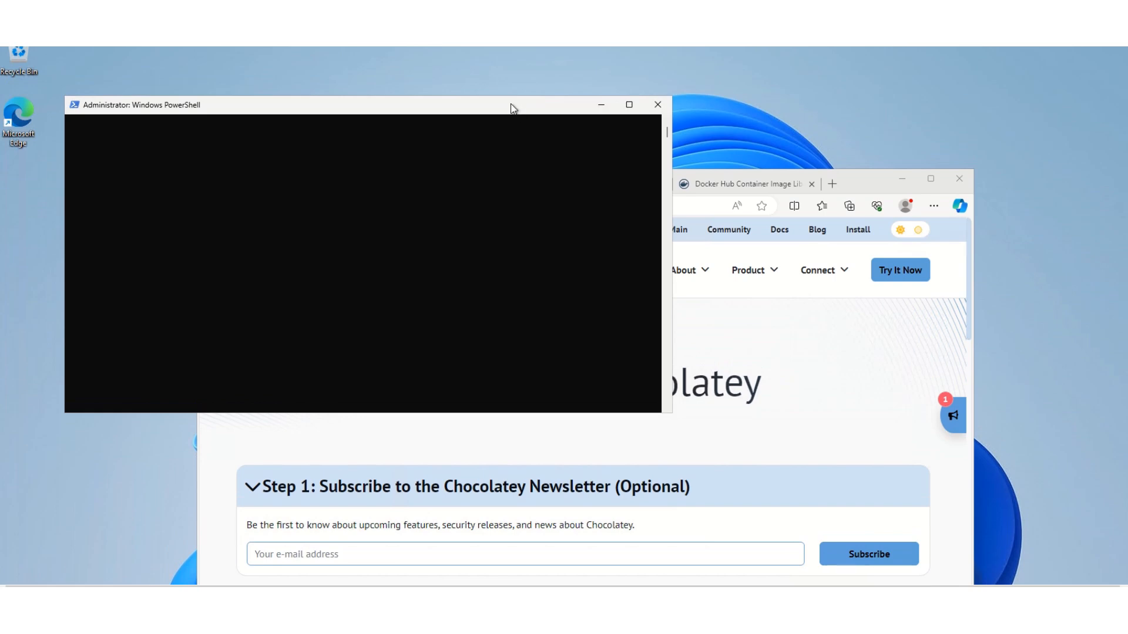
left_click_drag(511, 108, 555, 199)
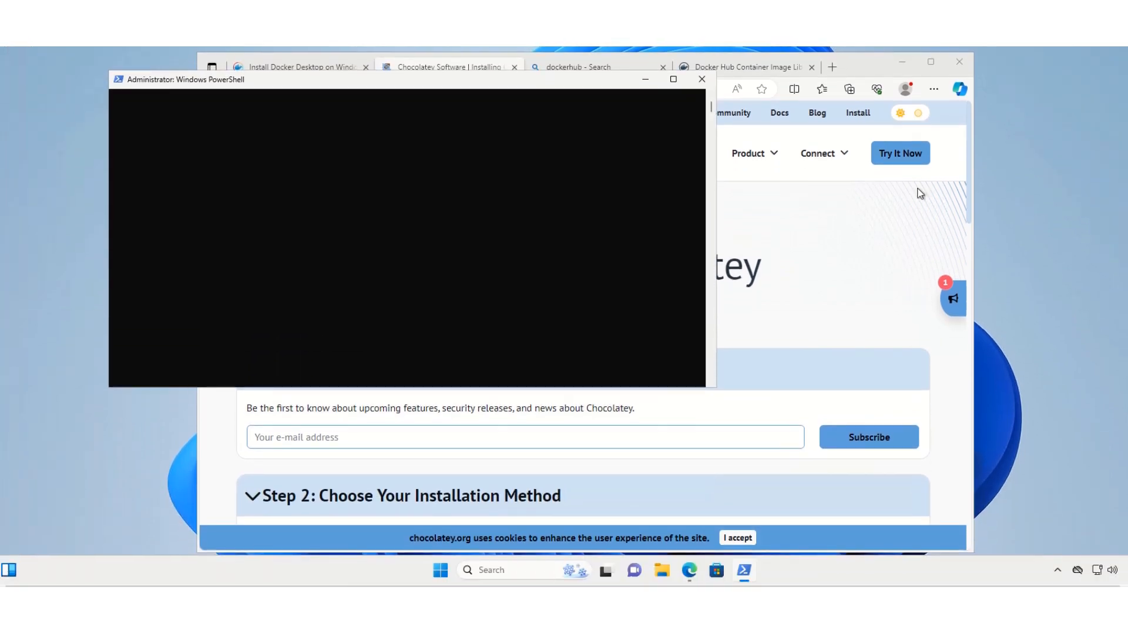
Copy the PowerShell command for an individual Chocolatey installation from the Chocolatey install page
scroll(858, 218, "down", 2)
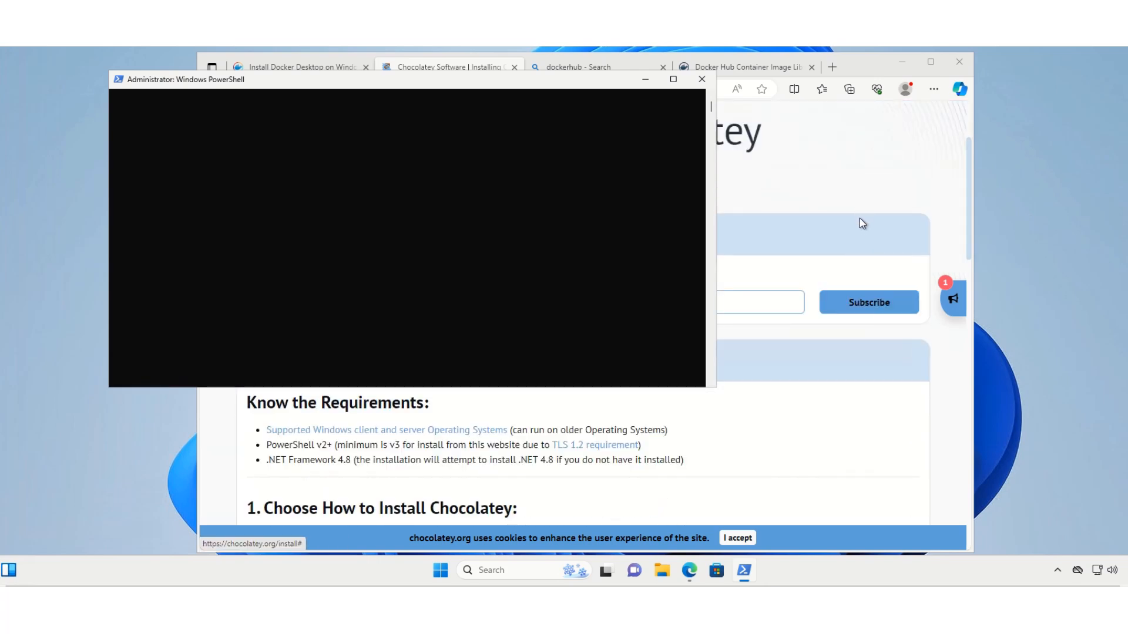
scroll(861, 222, "down", 3)
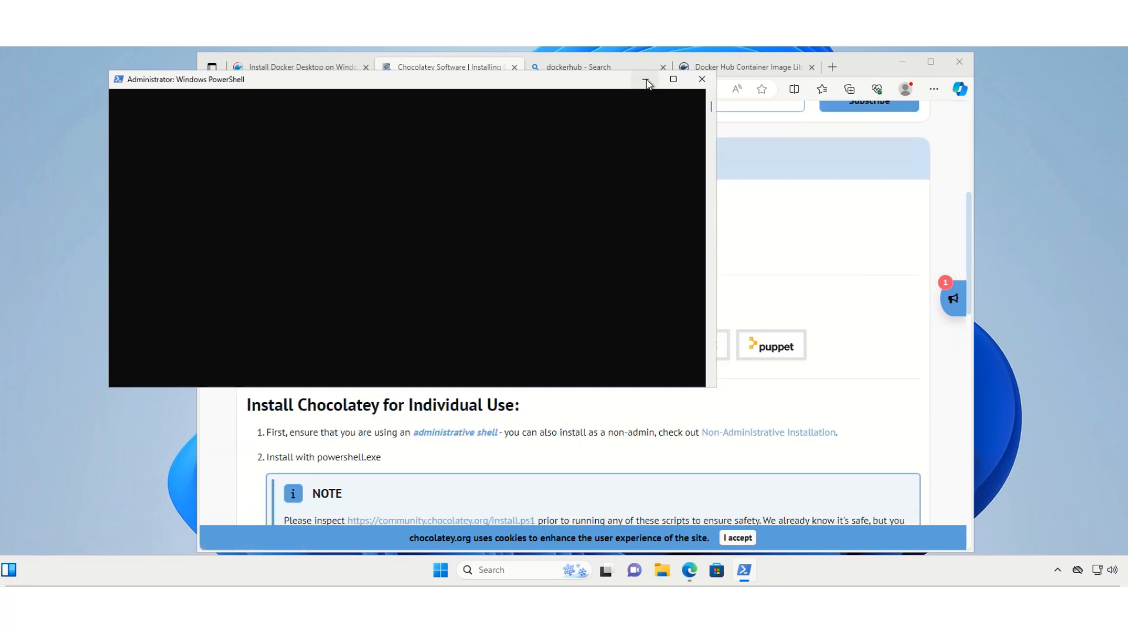
left_click(647, 83)
scroll(783, 281, "down", 2)
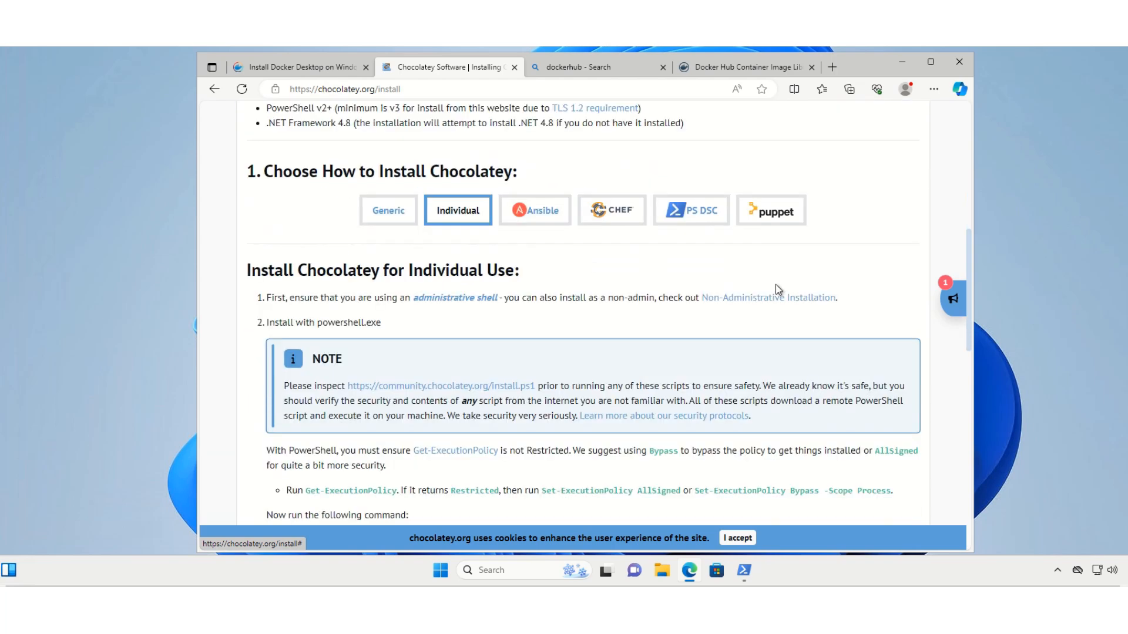
scroll(775, 293, "down", 5)
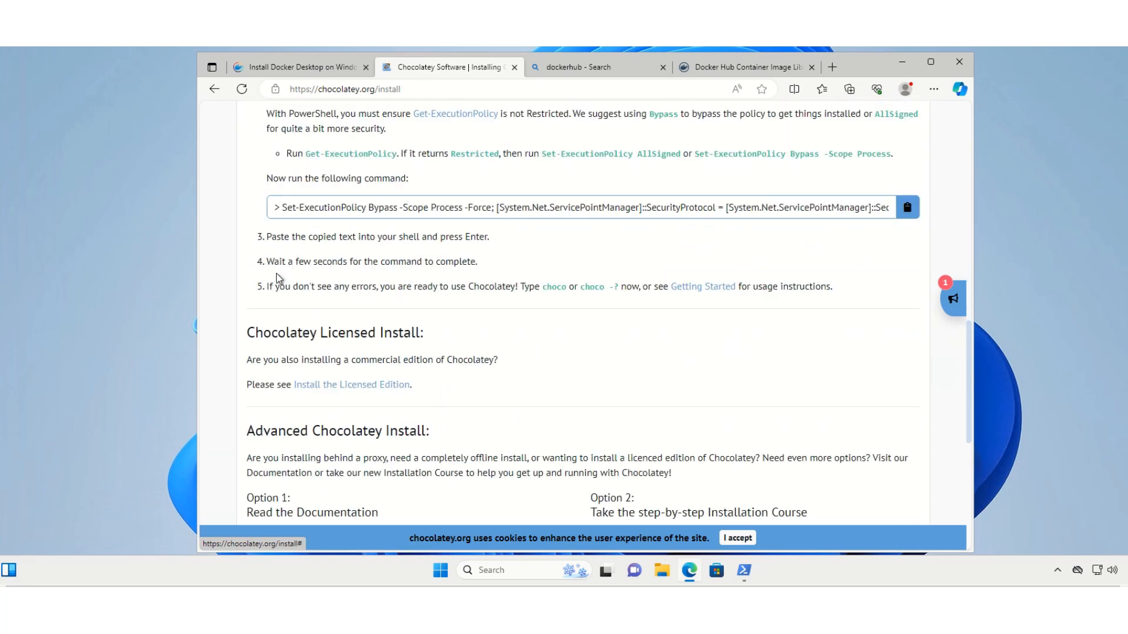
left_click(908, 209)
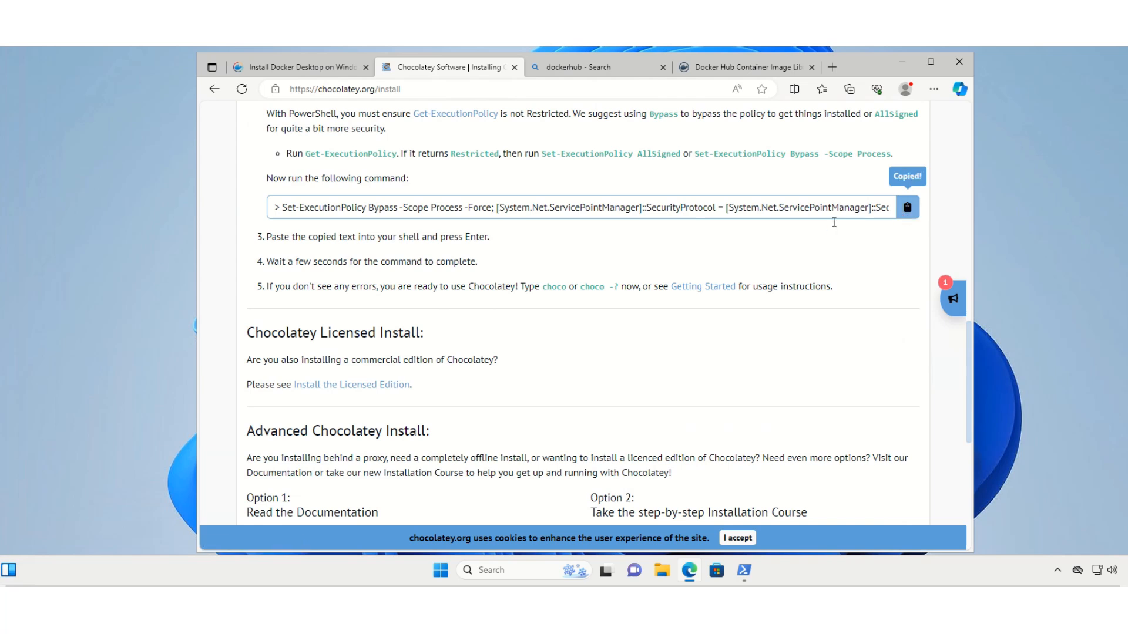
Install Chocolatey by running the copied Set-ExecutionPolicy install command in the administrator PowerShell window
left_click(744, 572)
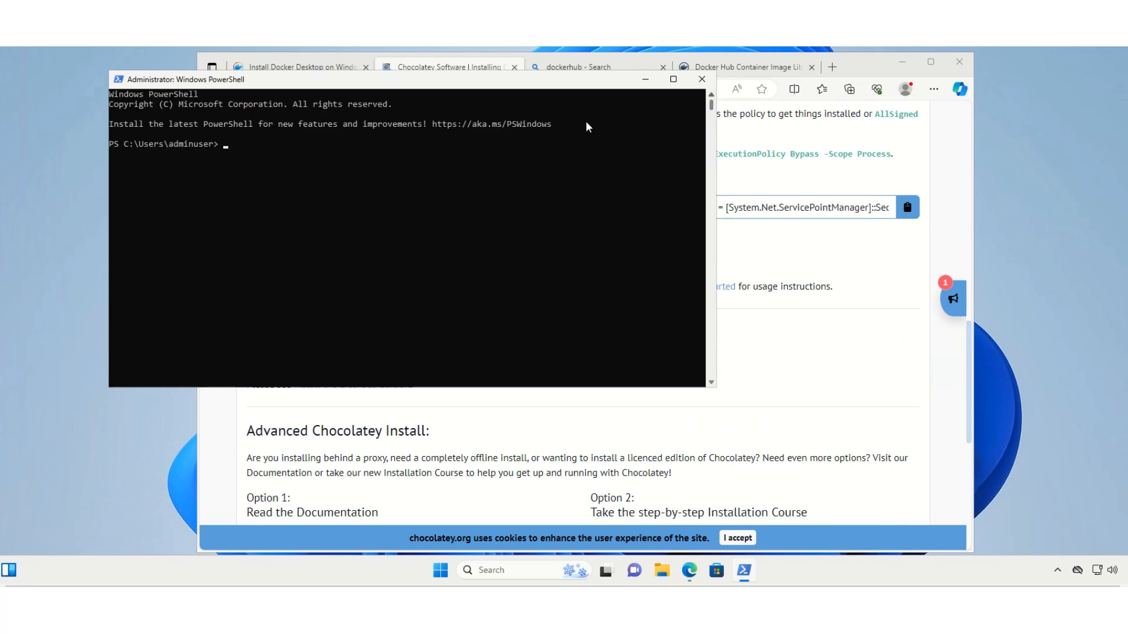
right_click(238, 145)
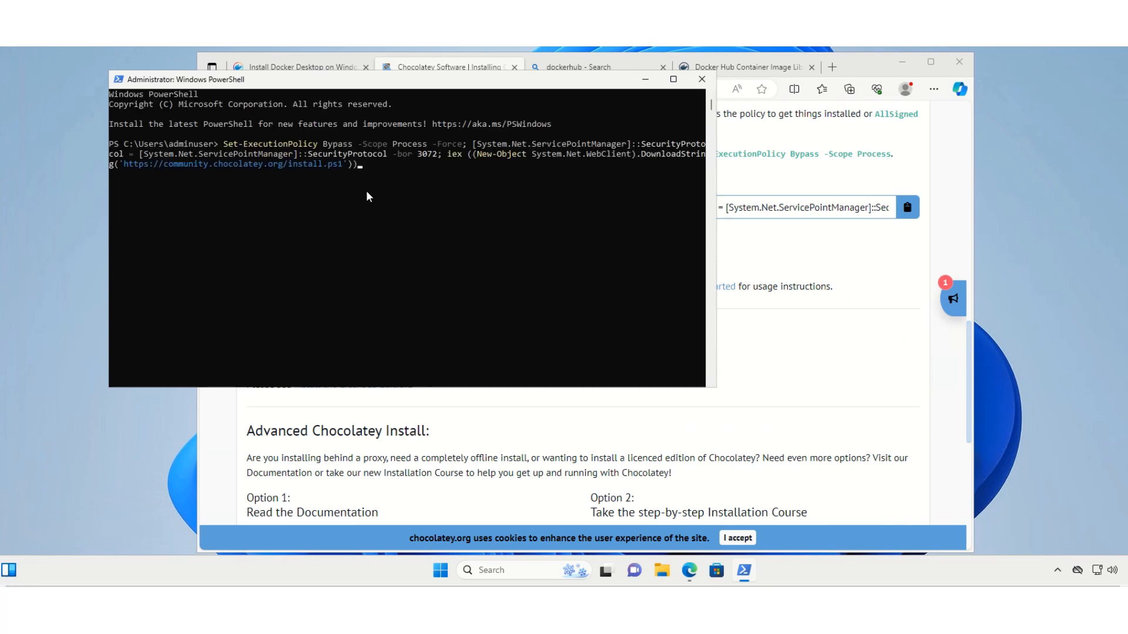
key("Return")
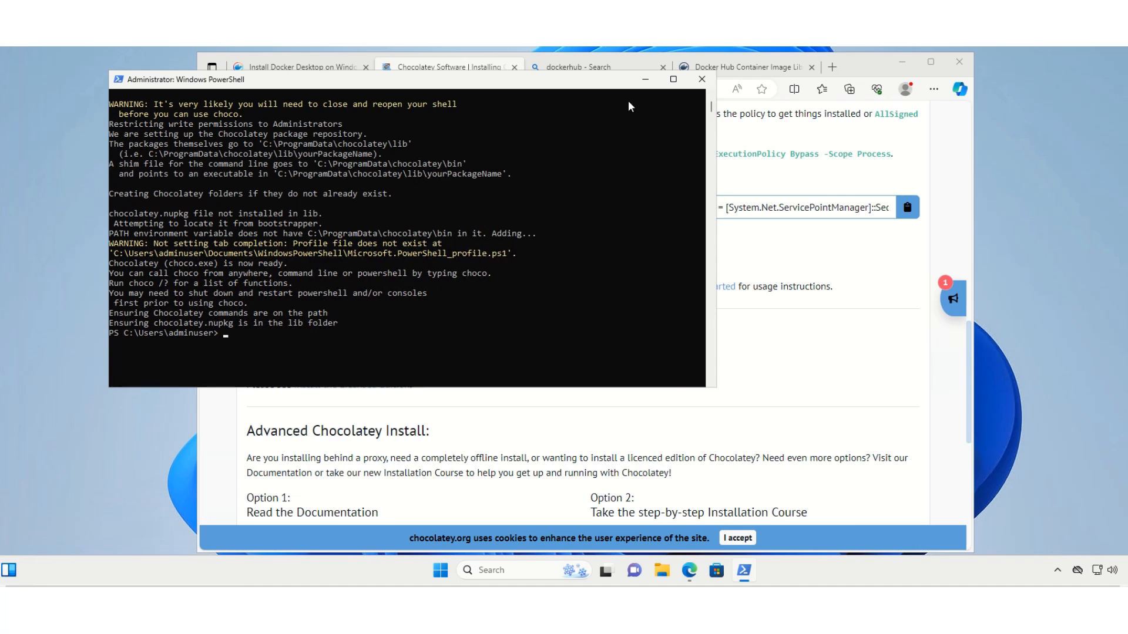
Close the PowerShell session and start a new one with administrator rights, placing its window over the browser
left_click(704, 80)
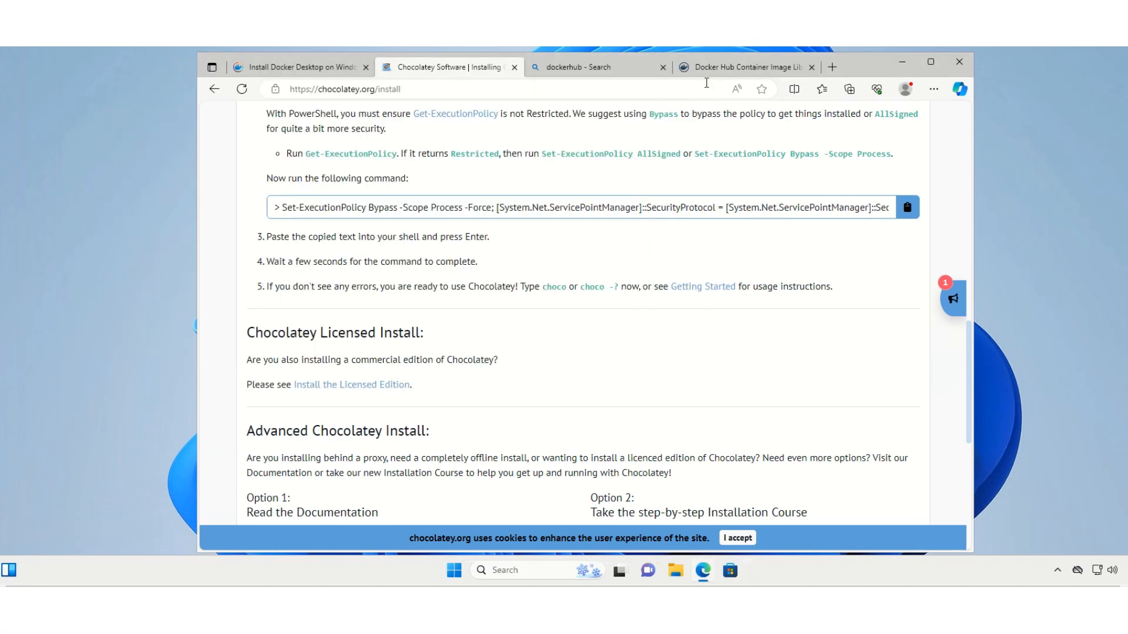
left_click(506, 572)
type("powe")
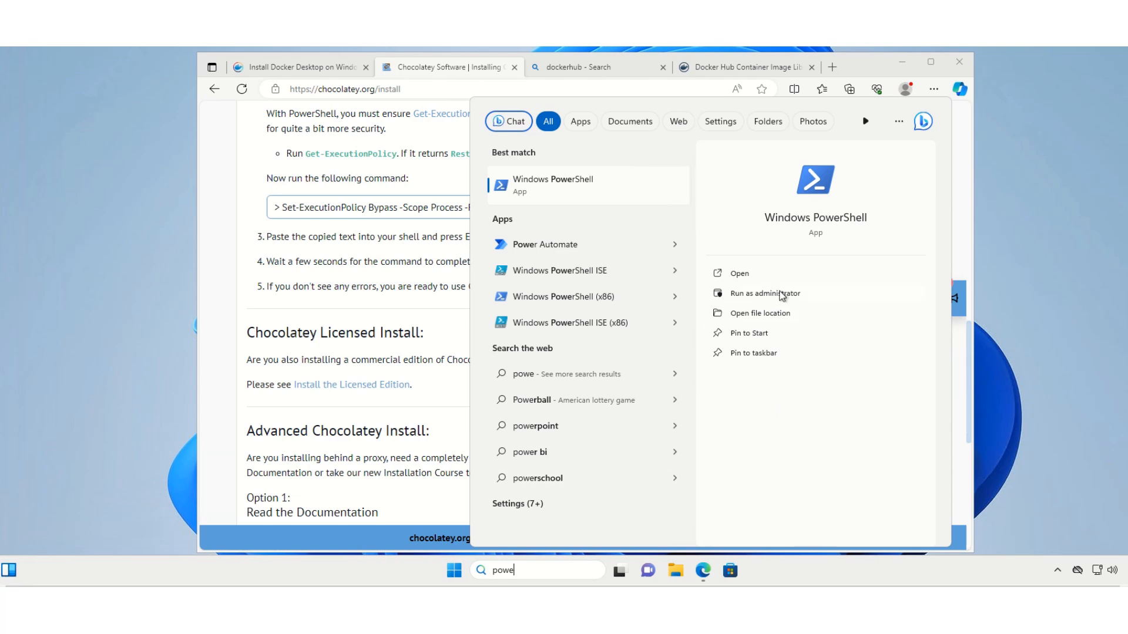
left_click(781, 294)
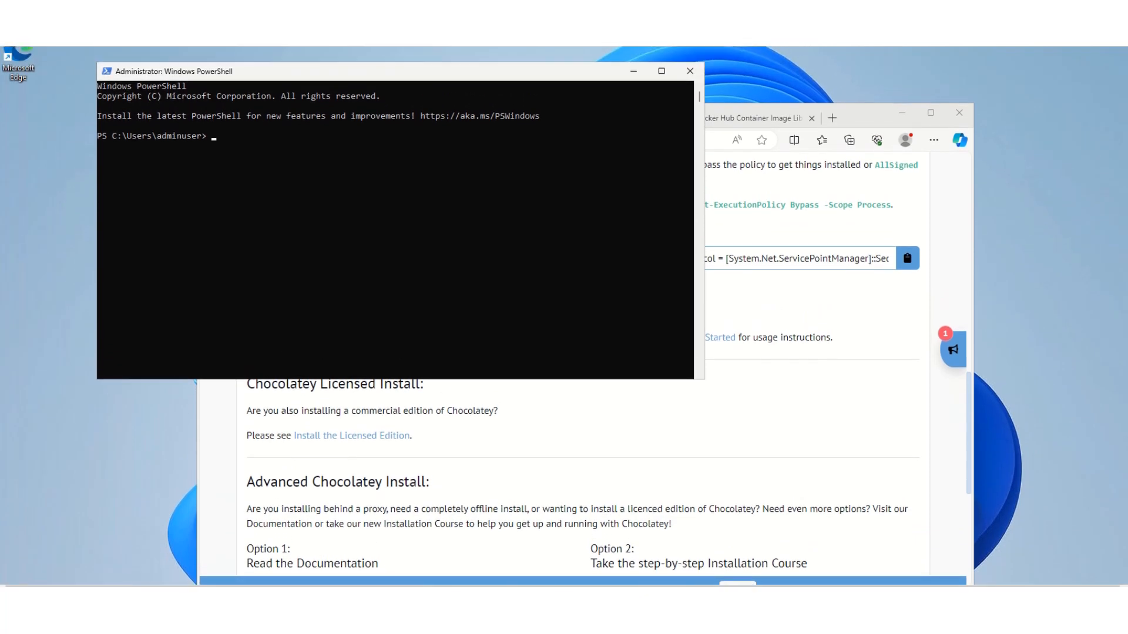
left_click_drag(474, 70, 630, 147)
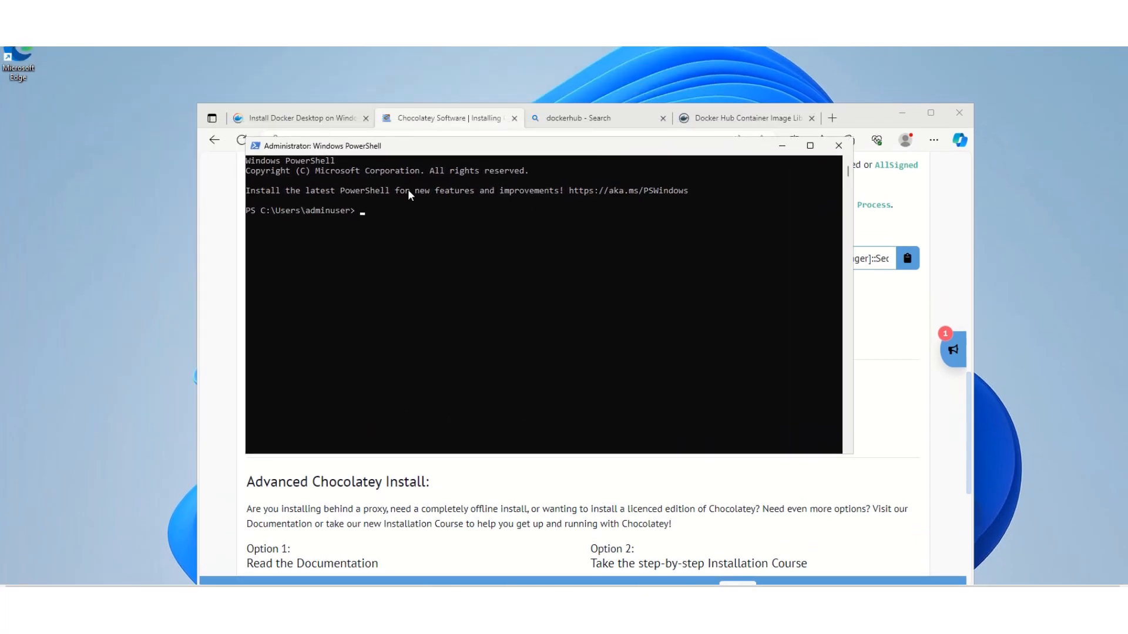
Install Docker Desktop through Chocolatey with the command "choco install docker-desktop -y"
left_click(376, 212)
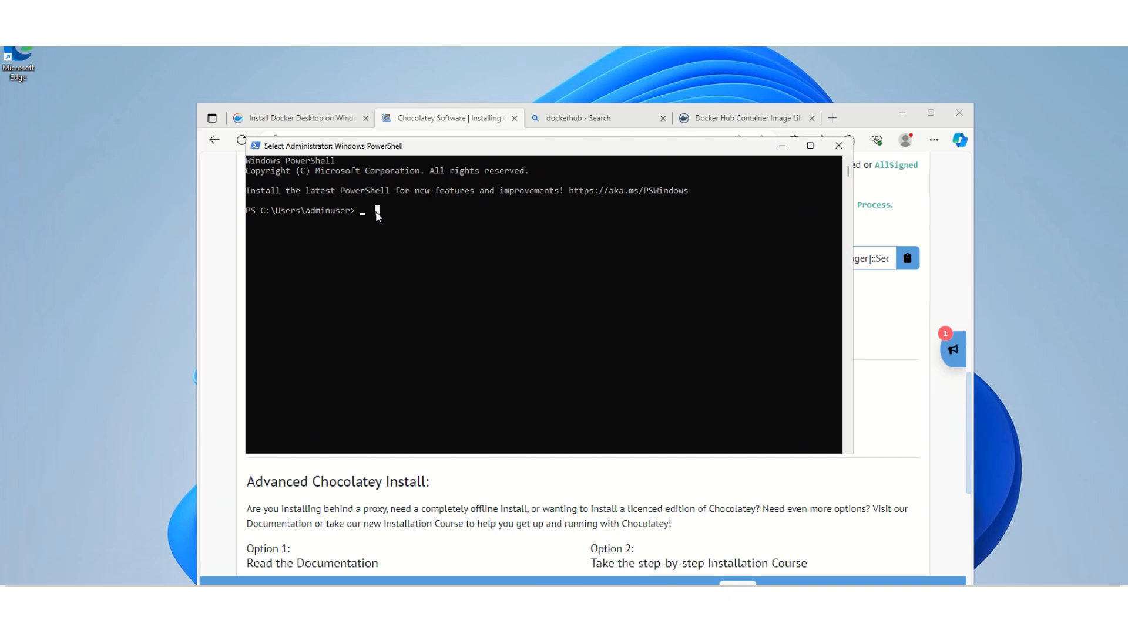
type("choco")
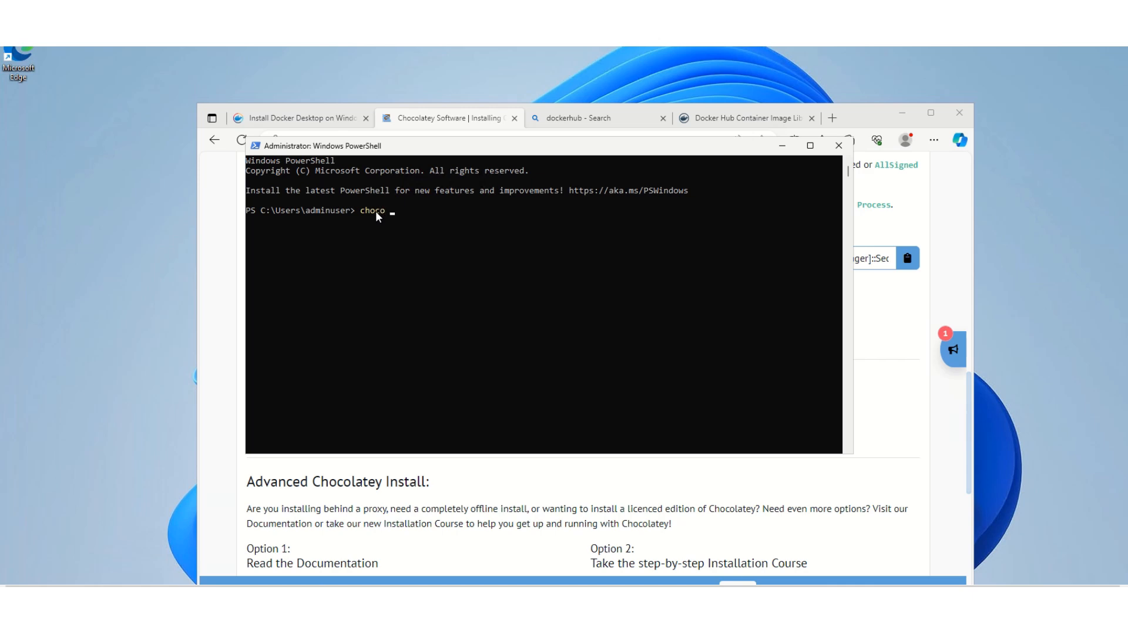
type(" install docker-desktop -y")
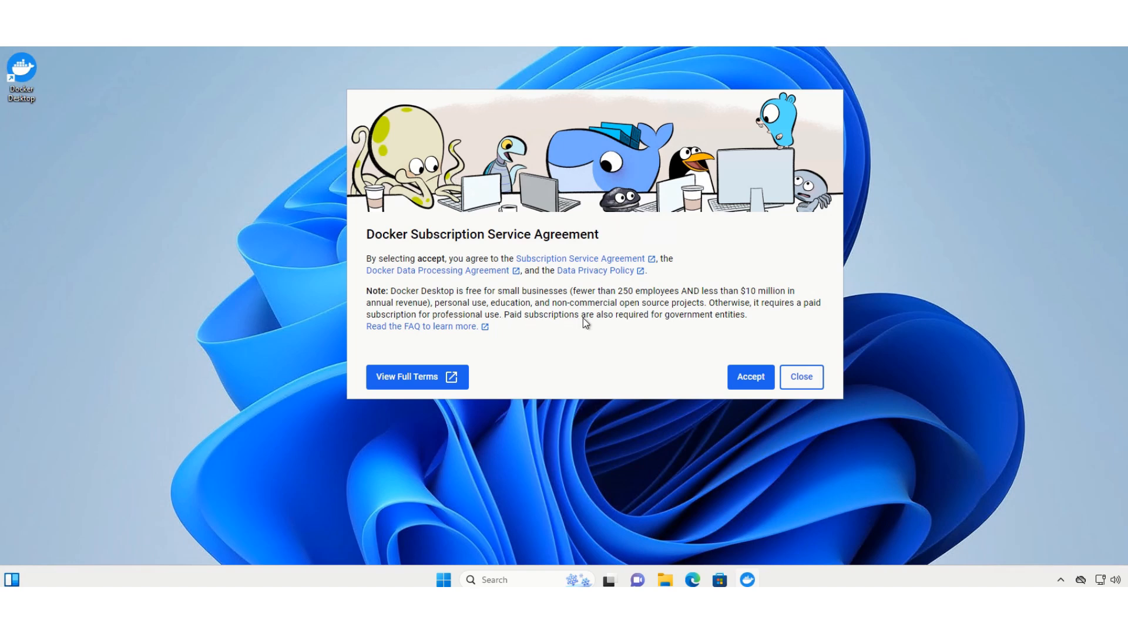
Complete Docker Desktop's first-run setup: accept the service agreement, use recommended settings, and skip both the sign-in and the survey
left_click(750, 378)
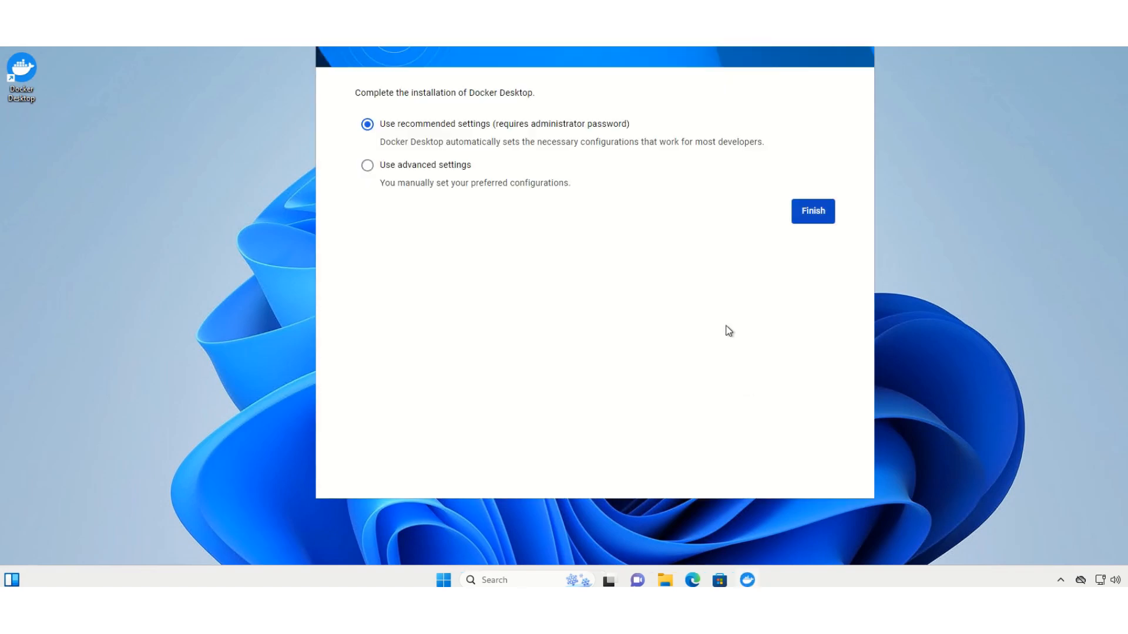
left_click(811, 214)
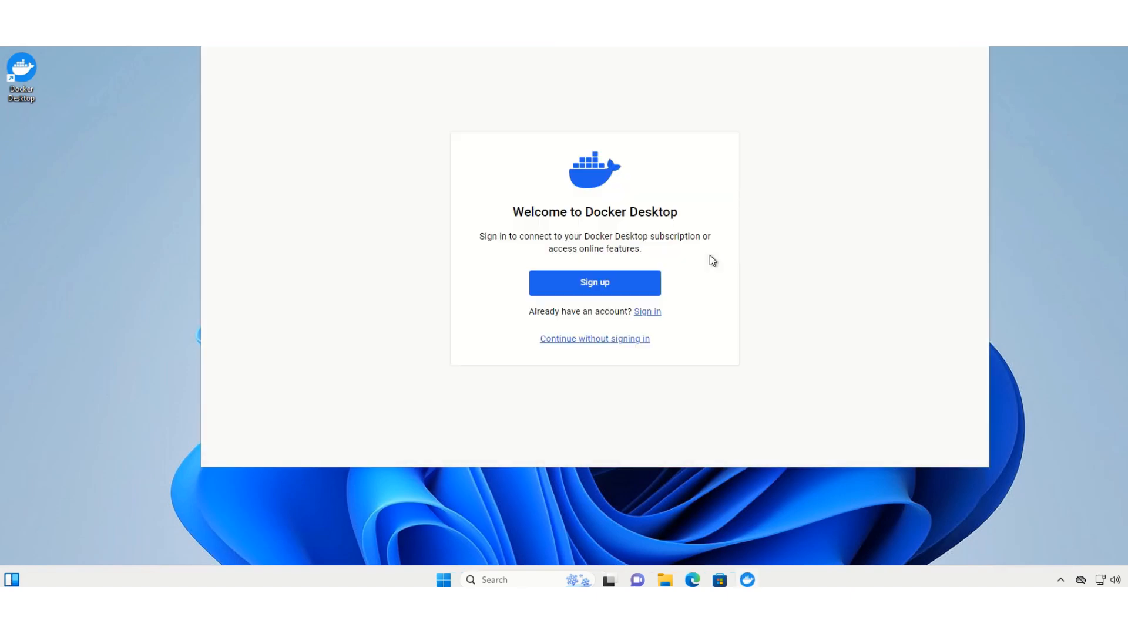
left_click(595, 339)
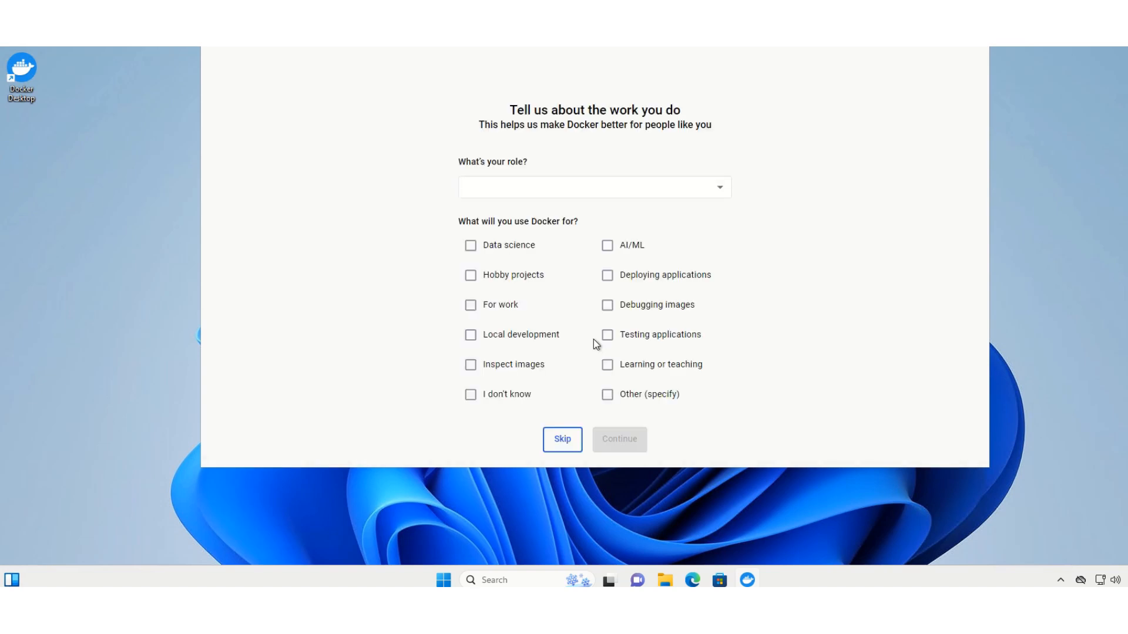
left_click(562, 439)
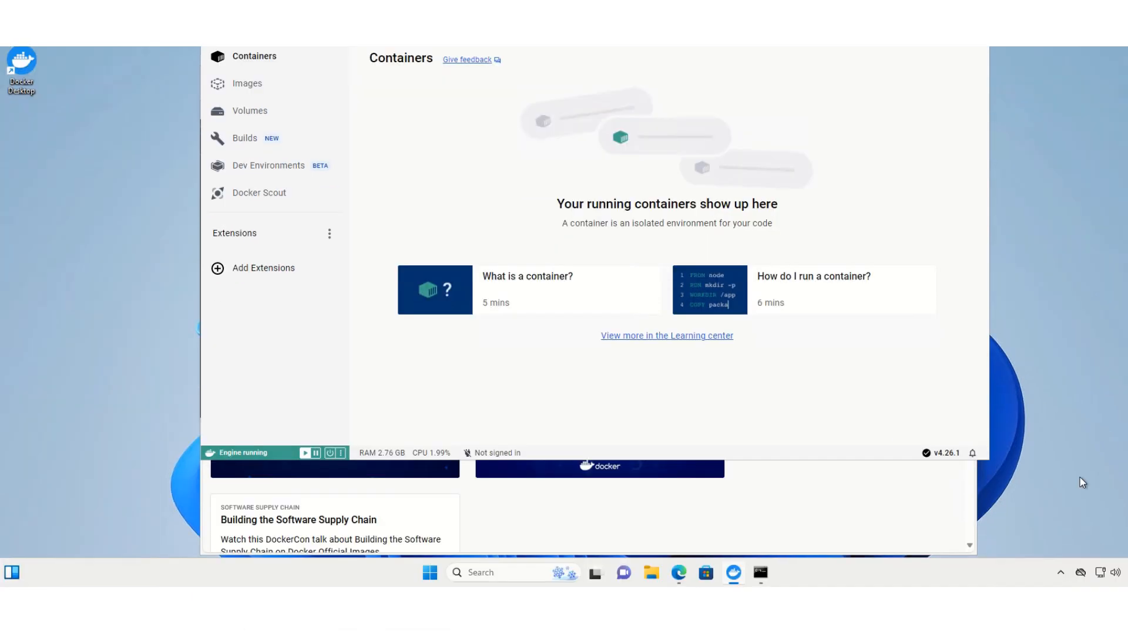
Check Docker Desktop's status and available actions from the Windows system tray
left_click(1059, 573)
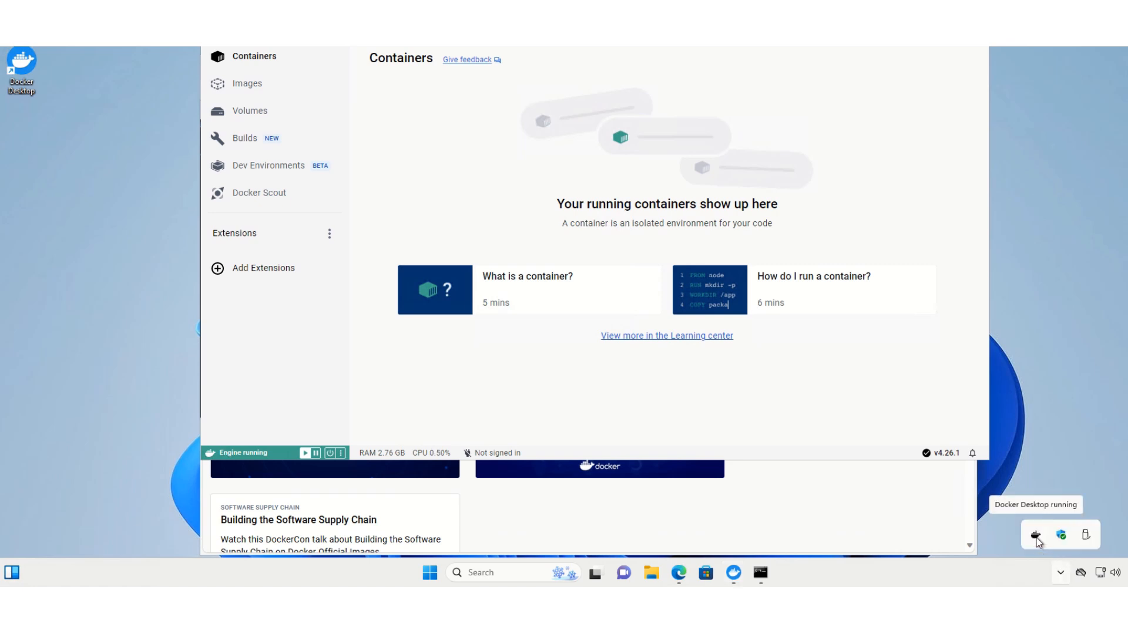
right_click(1036, 538)
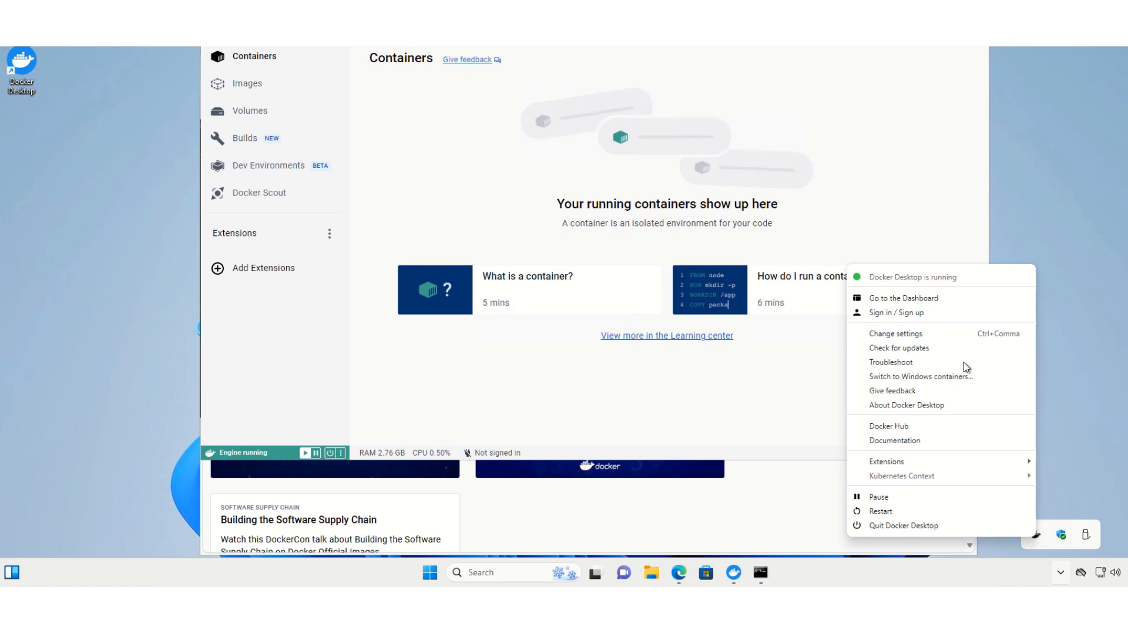
left_click(1094, 302)
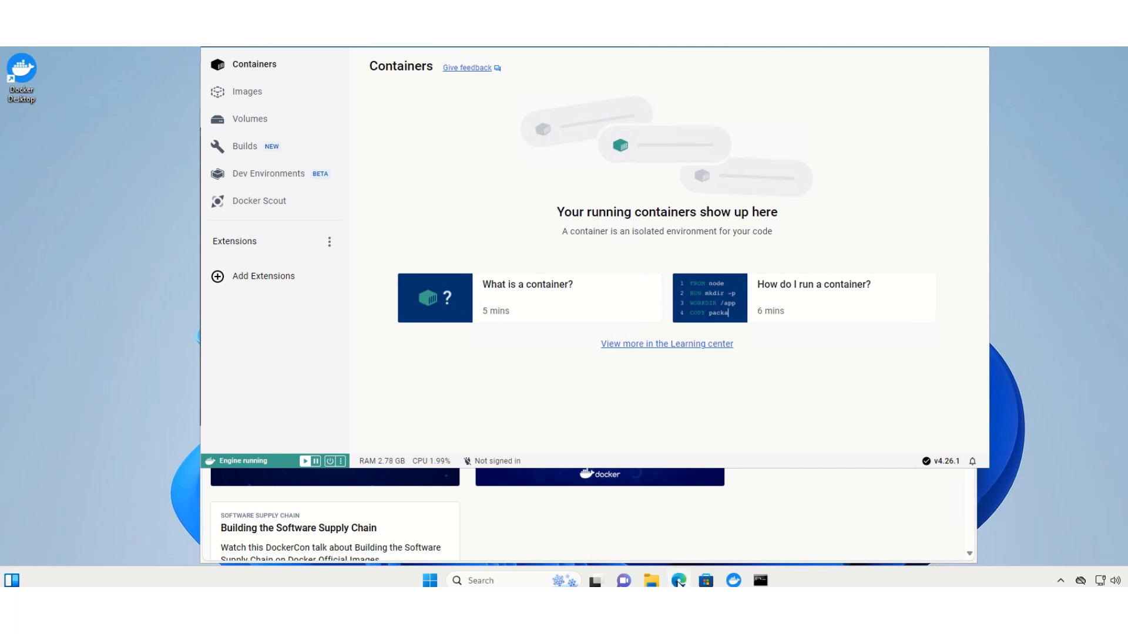
Switch to Microsoft Edge and look through the featured, trending and extension sections on the Docker Hub home page
mouse_move(680, 583)
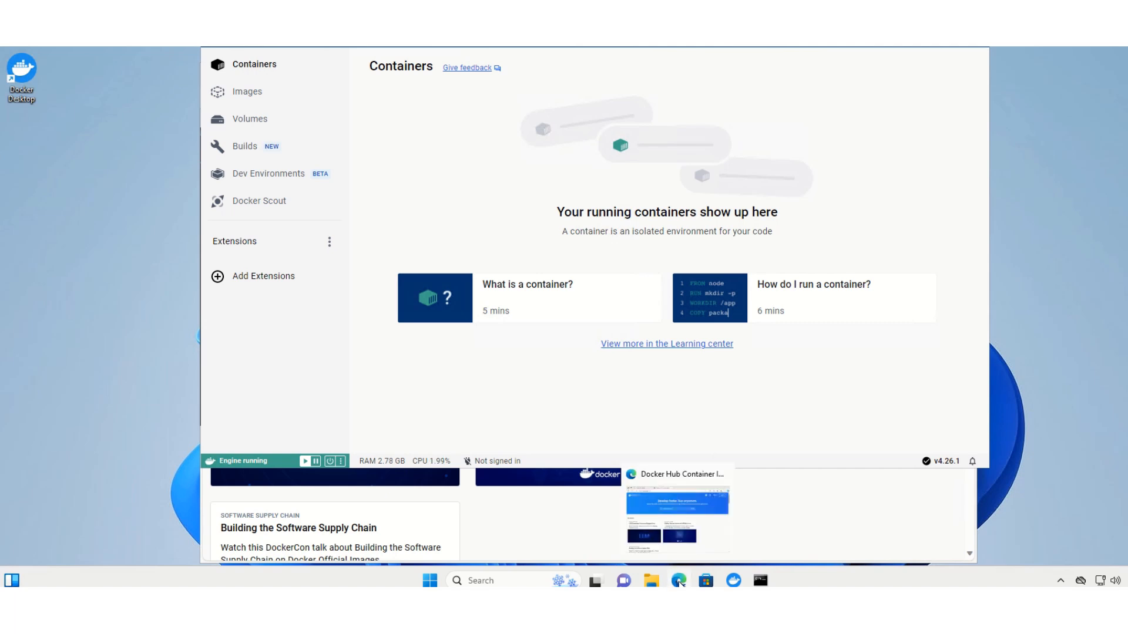
left_click(680, 582)
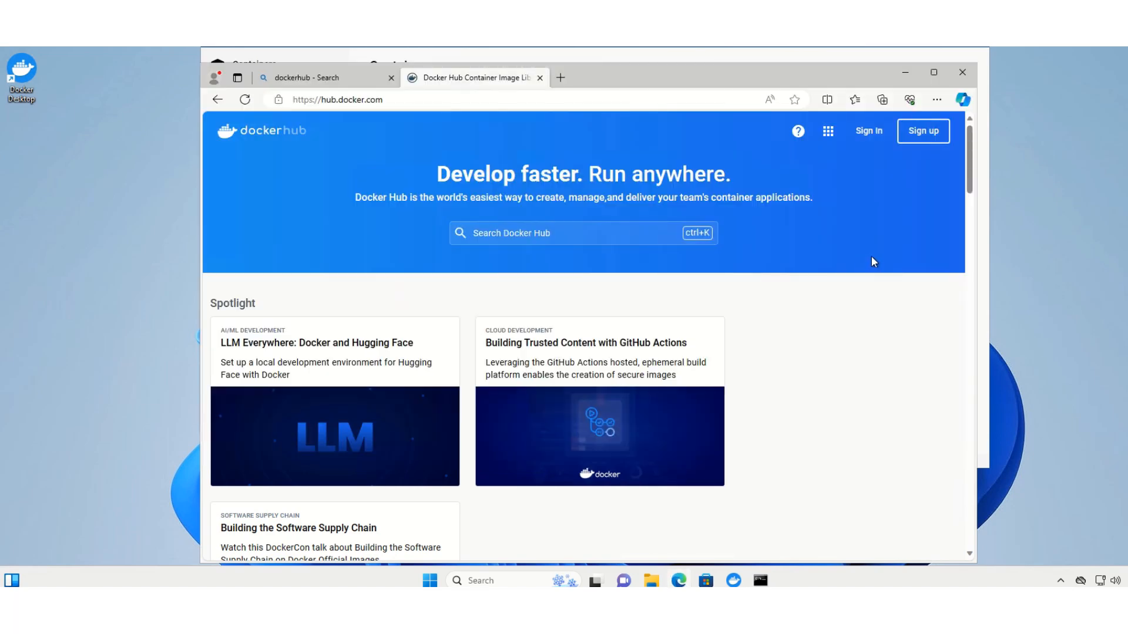
scroll(871, 258, "down", 8)
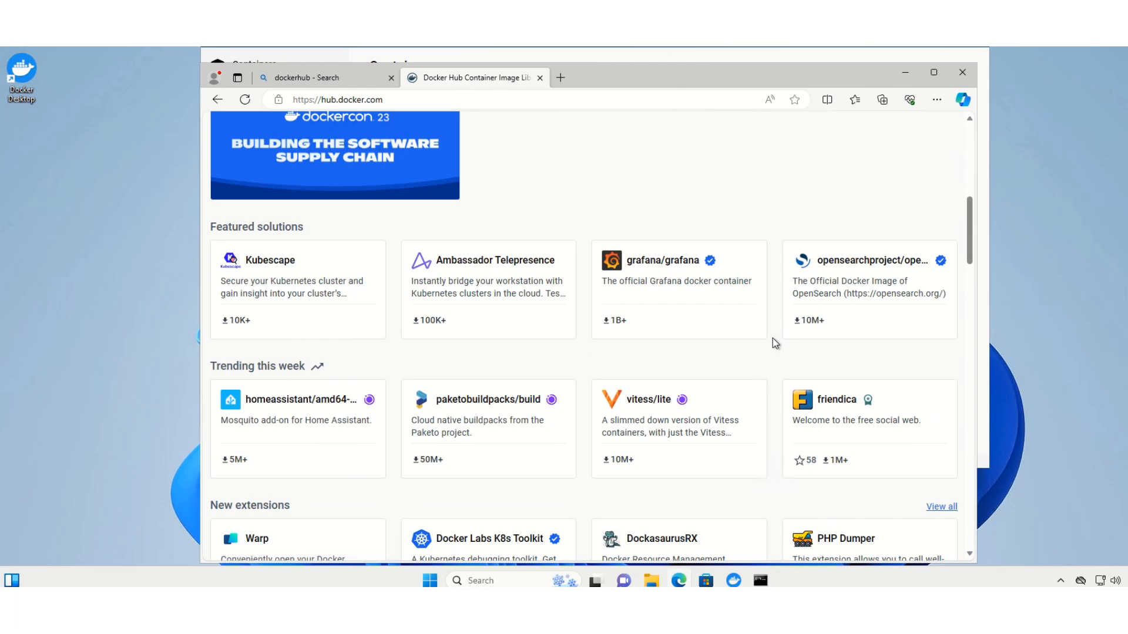
scroll(773, 343, "down", 1)
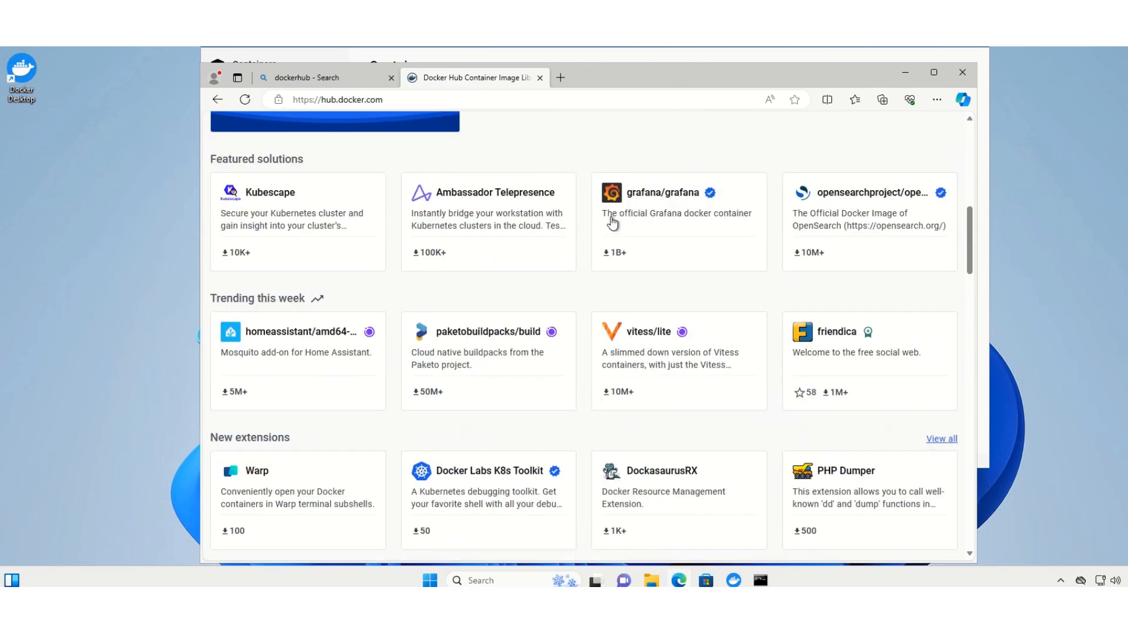
scroll(775, 282, "down", 1)
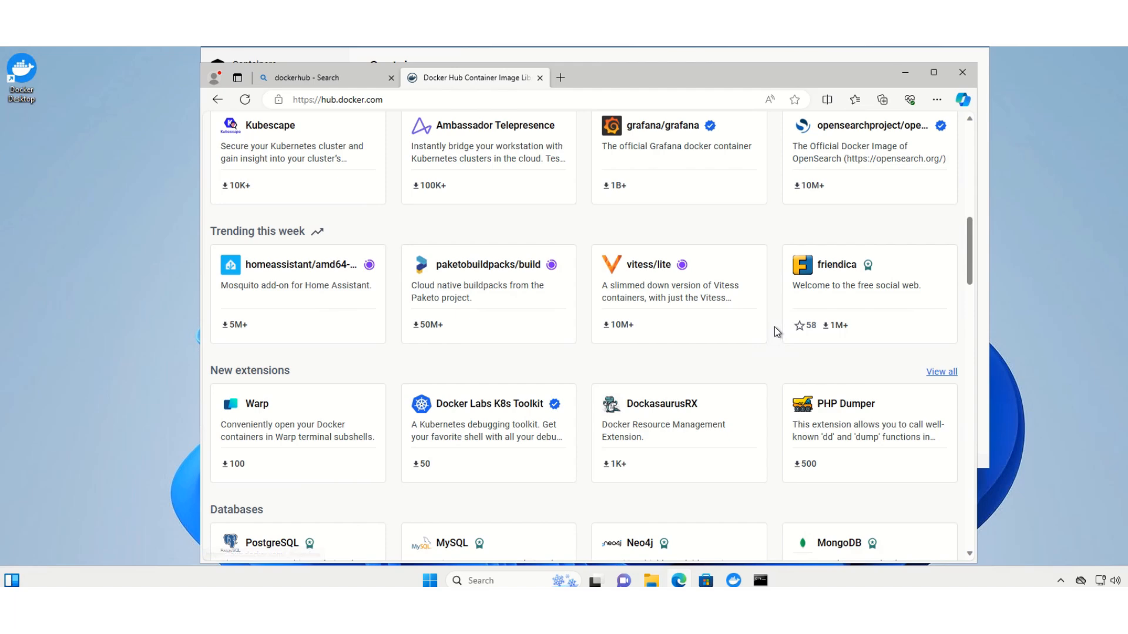
Look through the database, AI and machine learning, most pulled, and backend image sections on the Docker Hub home page
scroll(774, 329, "down", 2)
scroll(774, 333, "down", 2)
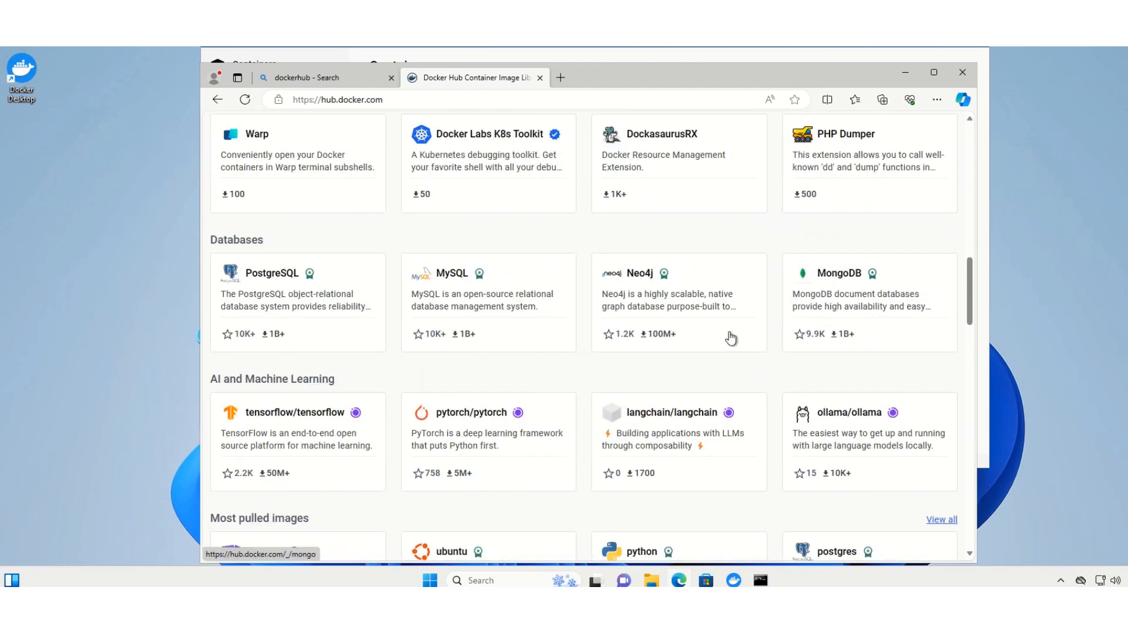
scroll(676, 294, "down", 4)
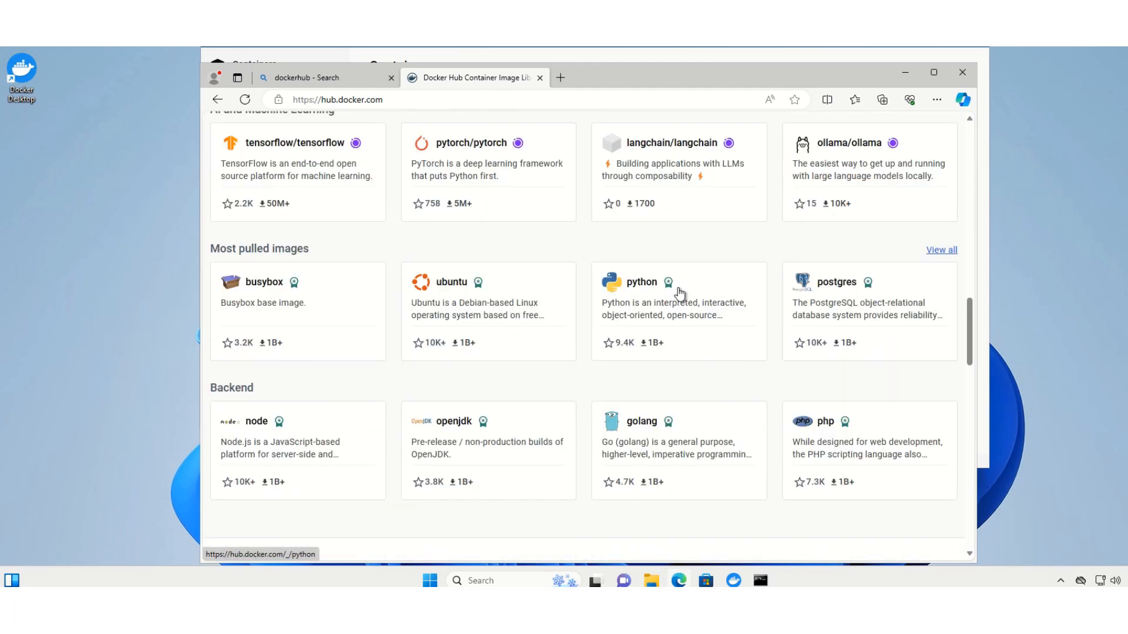
scroll(699, 317, "down", 4)
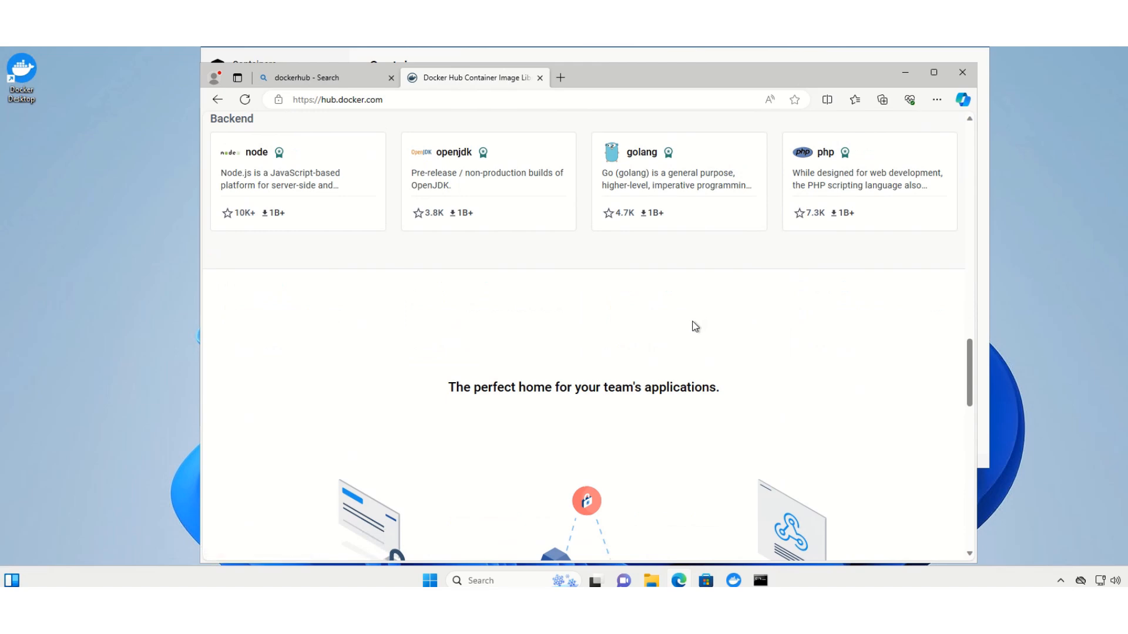
scroll(695, 325, "up", 7)
scroll(695, 326, "up", 15)
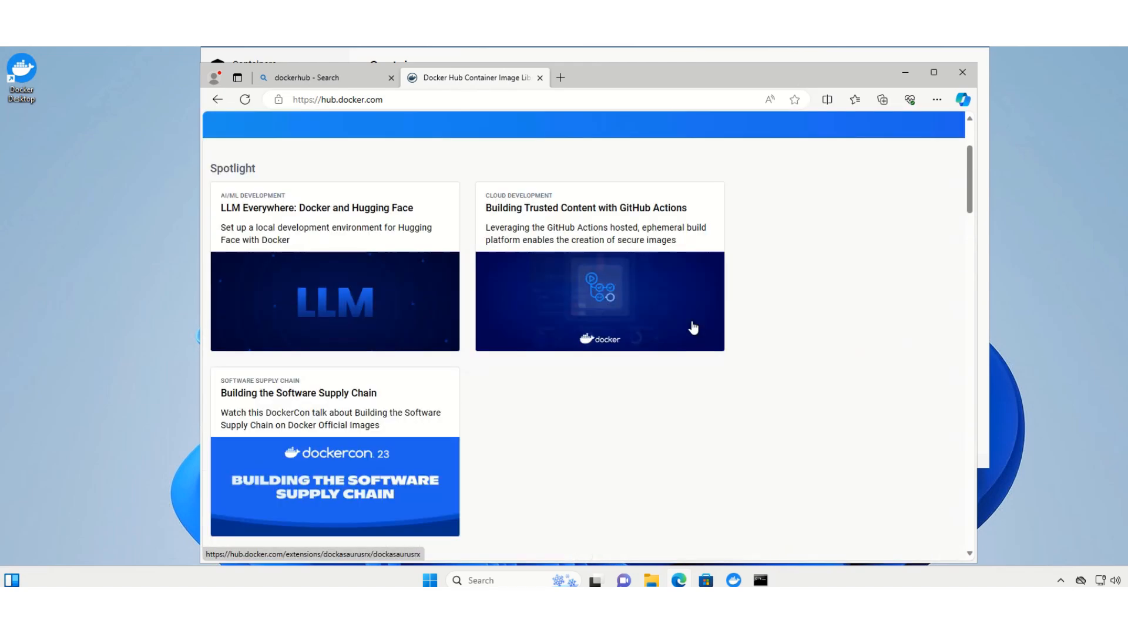
scroll(693, 328, "up", 3)
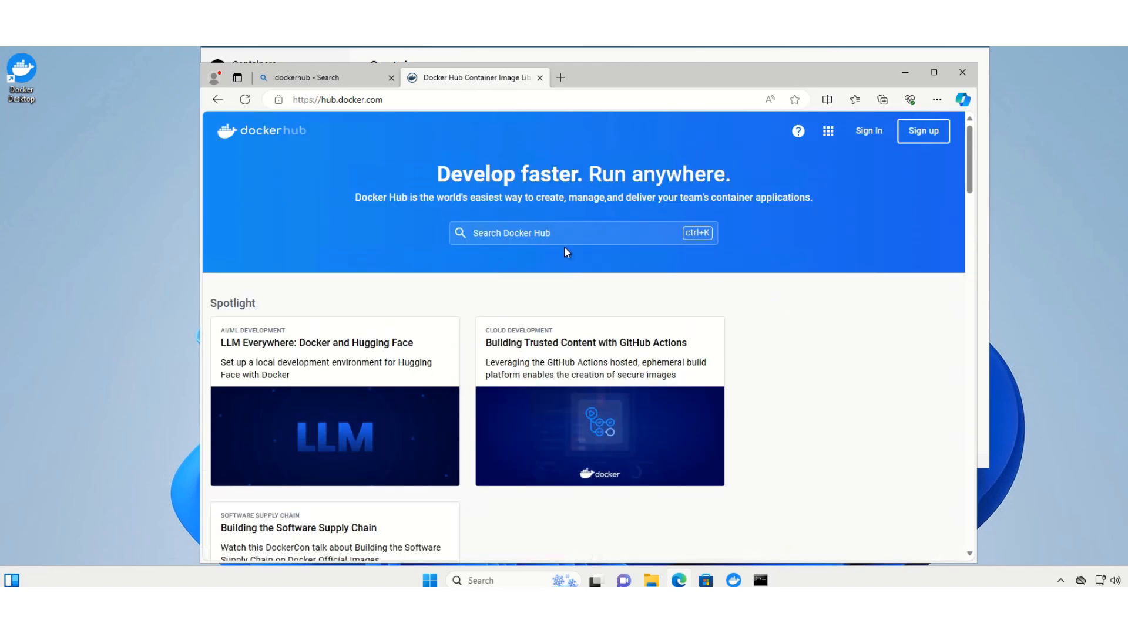
Search Docker Hub for "nginx" and open the page of the official nginx image
left_click(512, 231)
left_click(513, 232)
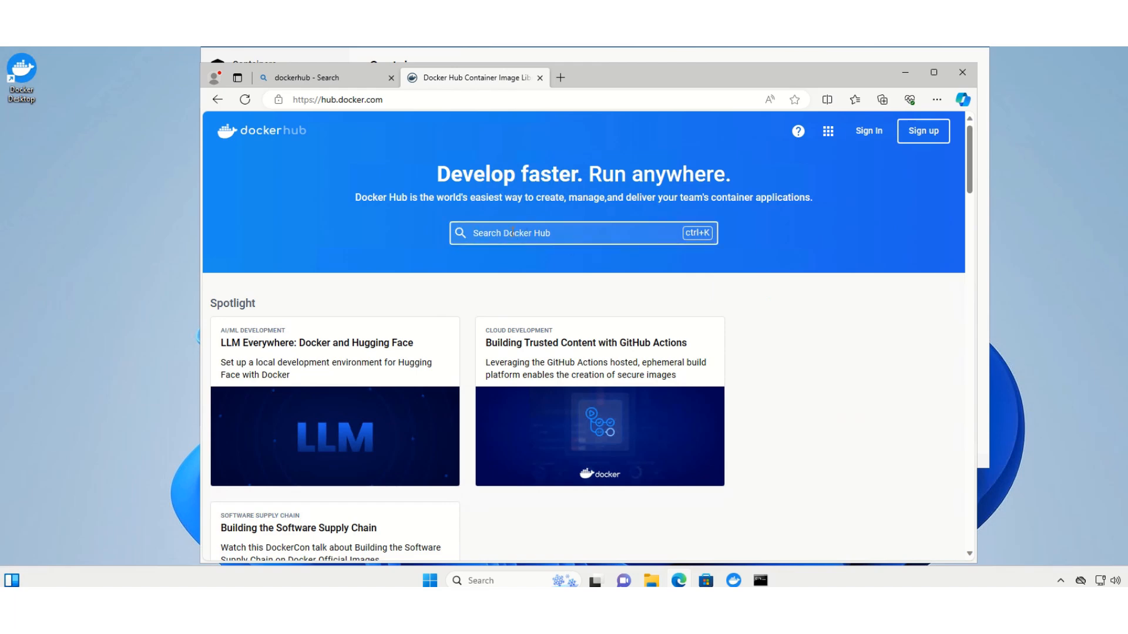
type("nginx")
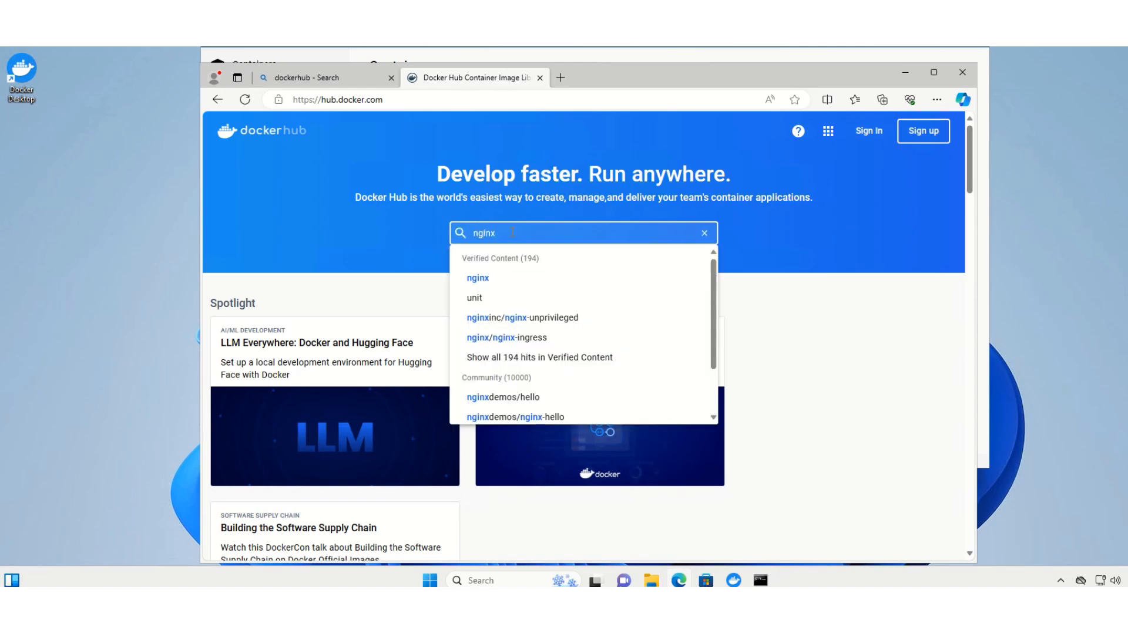
key("Return")
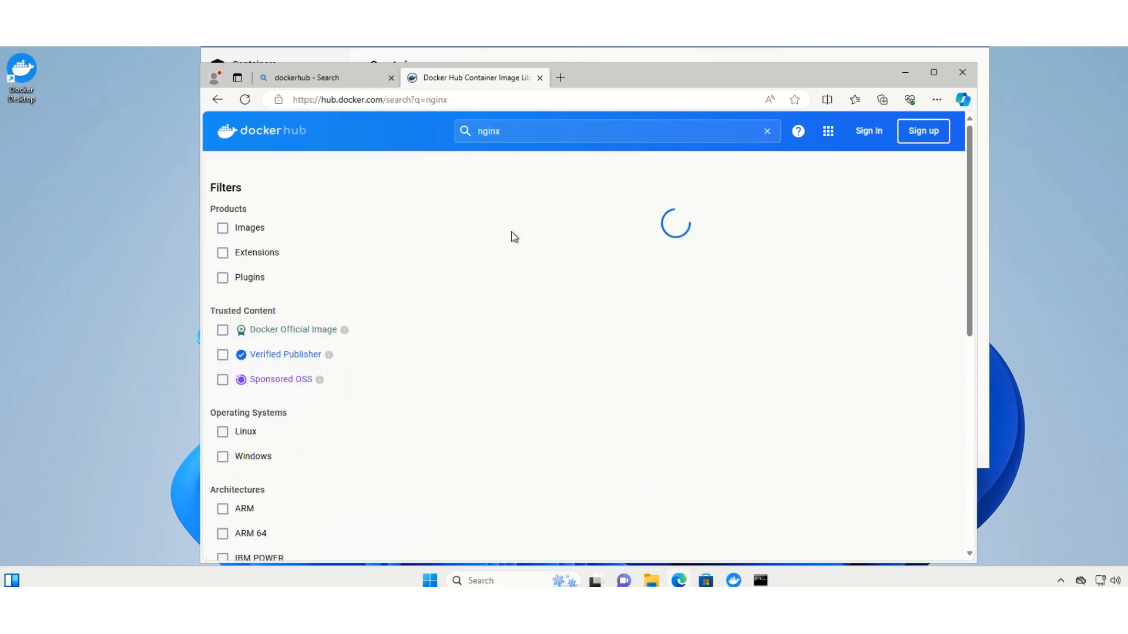
left_click(517, 234)
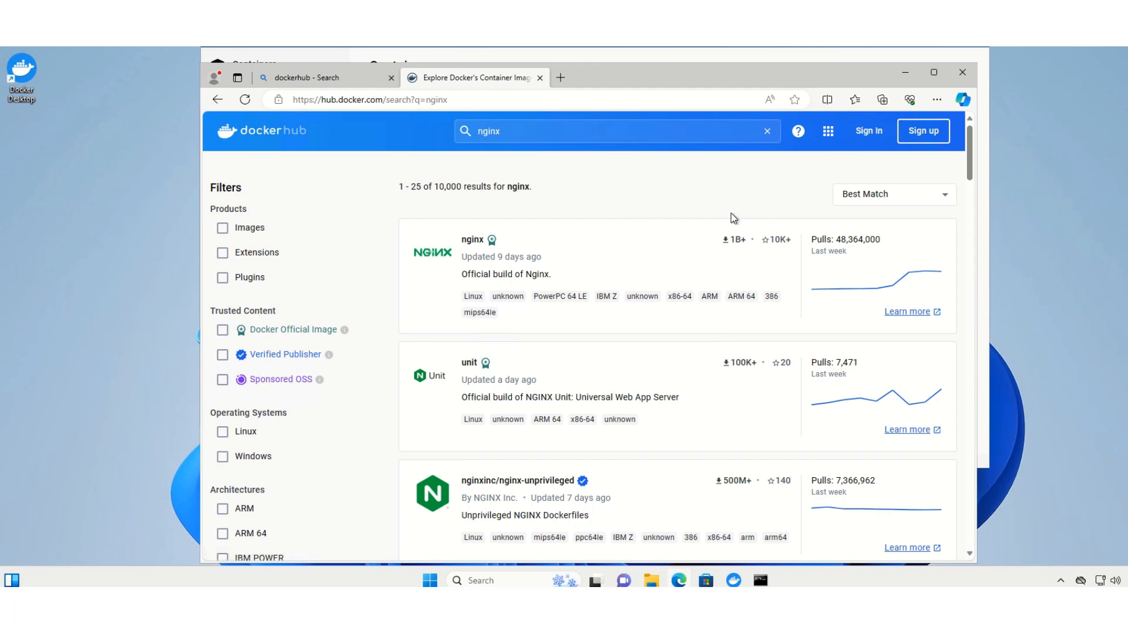
scroll(731, 218, "down", 1)
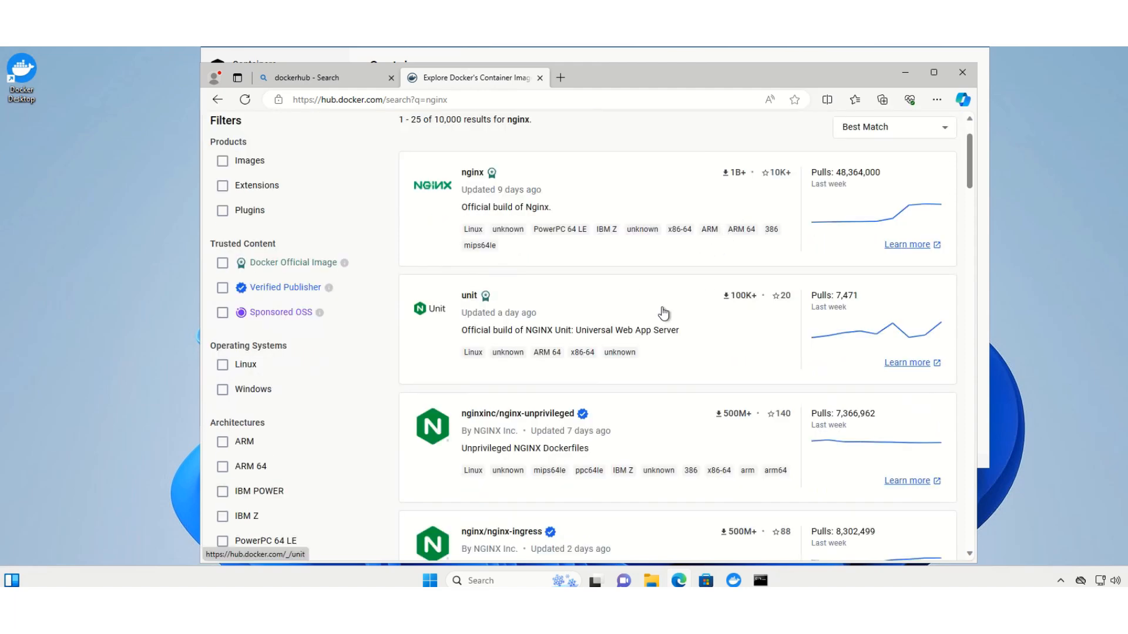
scroll(664, 315, "up", 1)
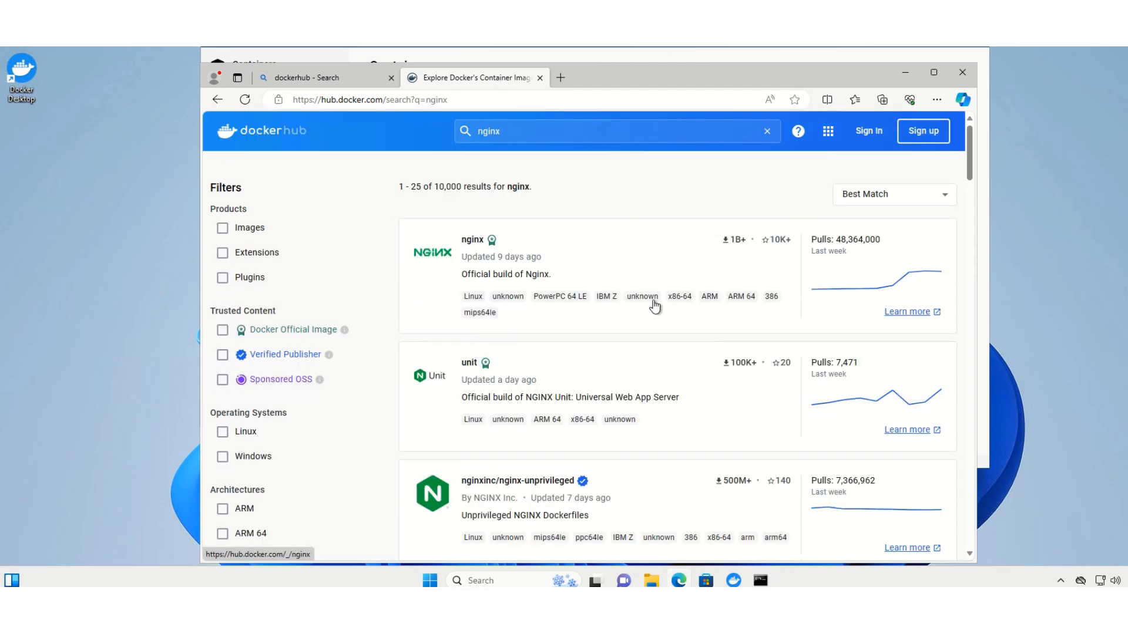
left_click(617, 256)
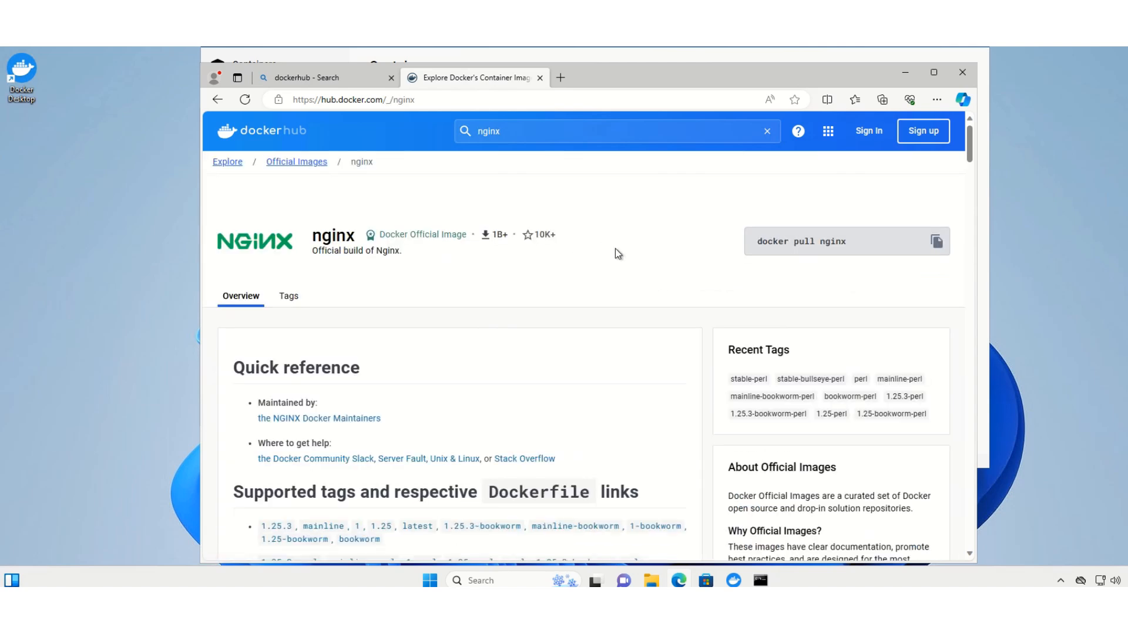
Read the nginx image's overview, including its supported tags, quick reference and the "What is nginx?" description
scroll(649, 234, "down", 3)
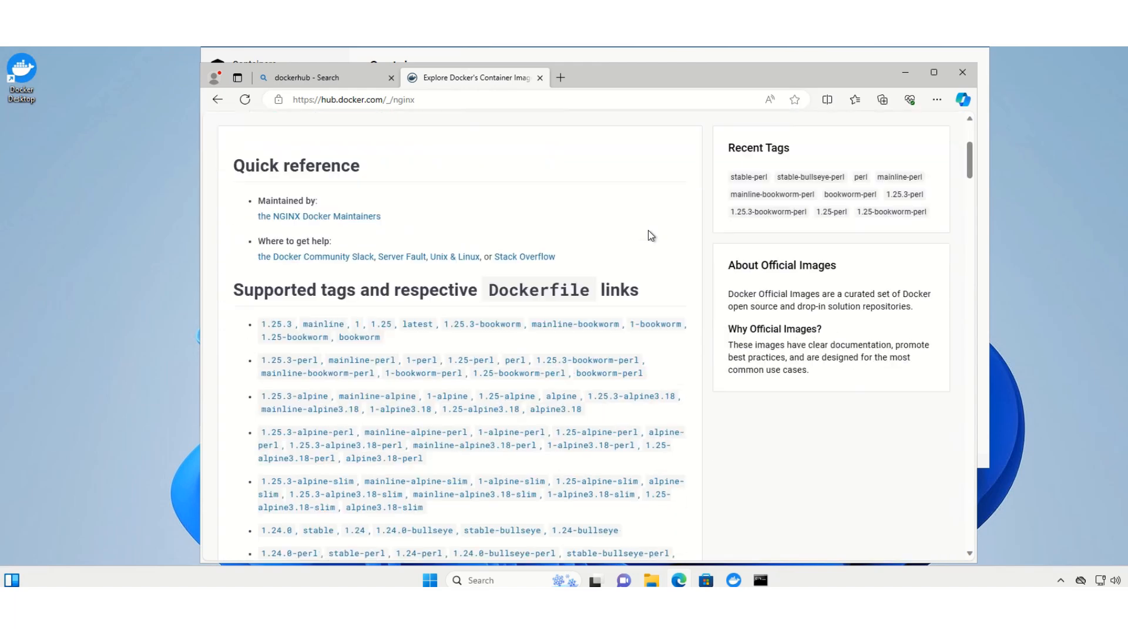
scroll(614, 249, "down", 3)
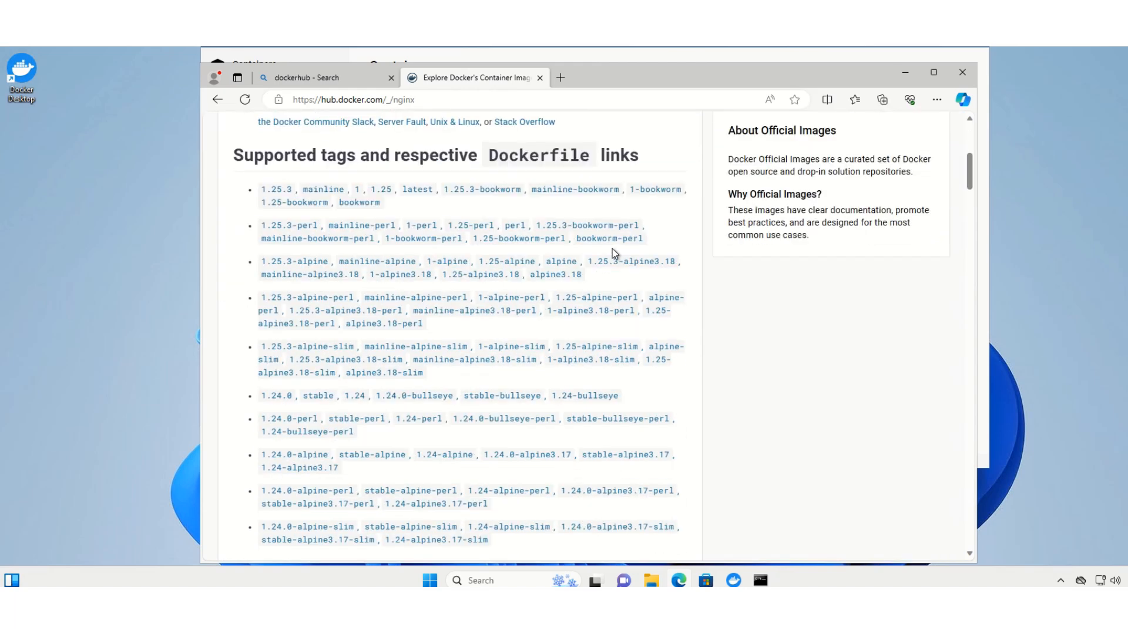
scroll(614, 253, "down", 5)
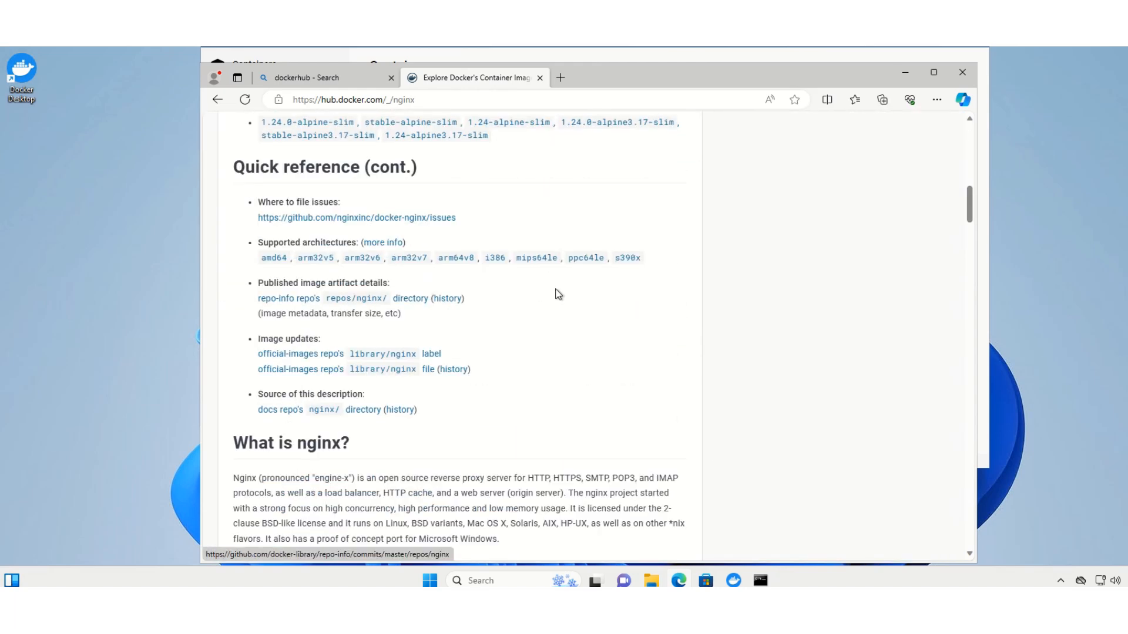
scroll(497, 331, "down", 2)
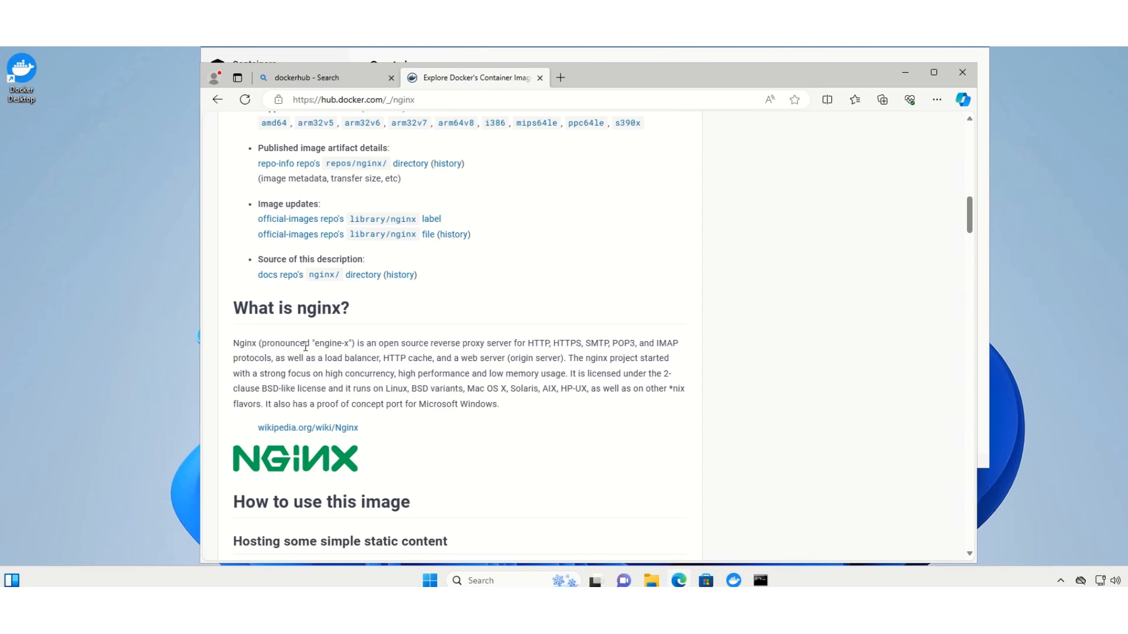
left_click_drag(365, 343, 645, 346)
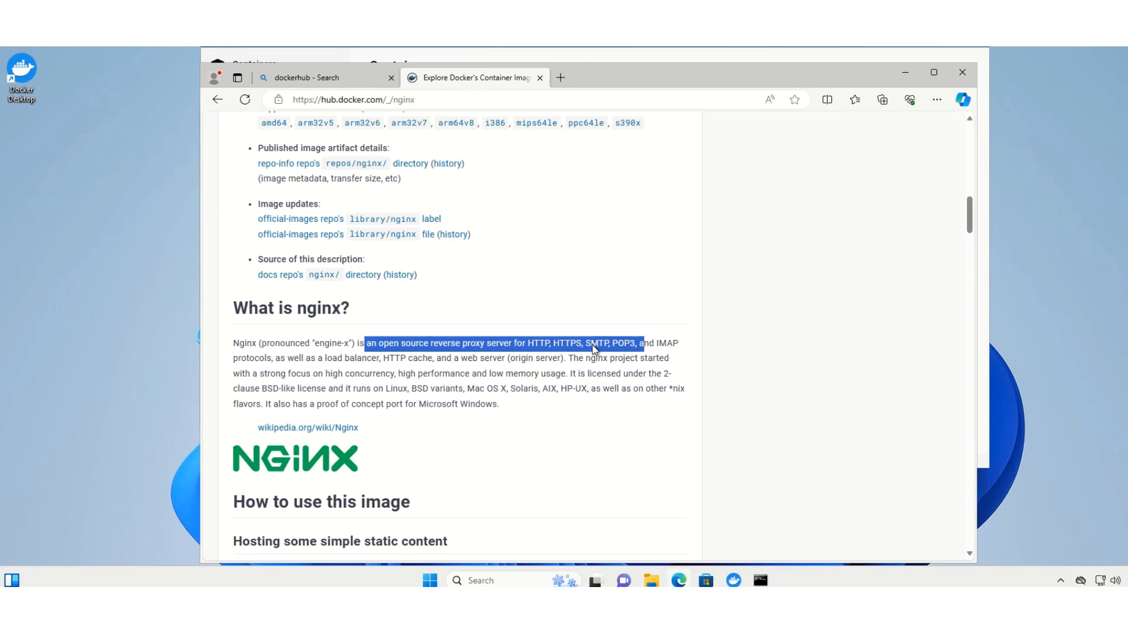
scroll(592, 348, "up", 15)
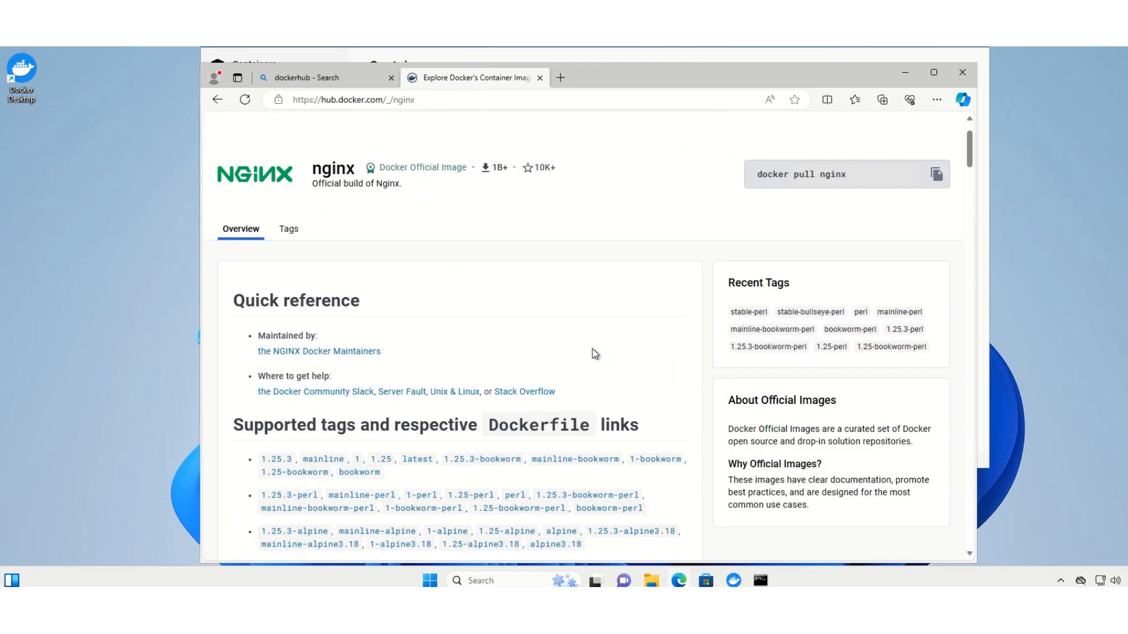
scroll(588, 353, "up", 2)
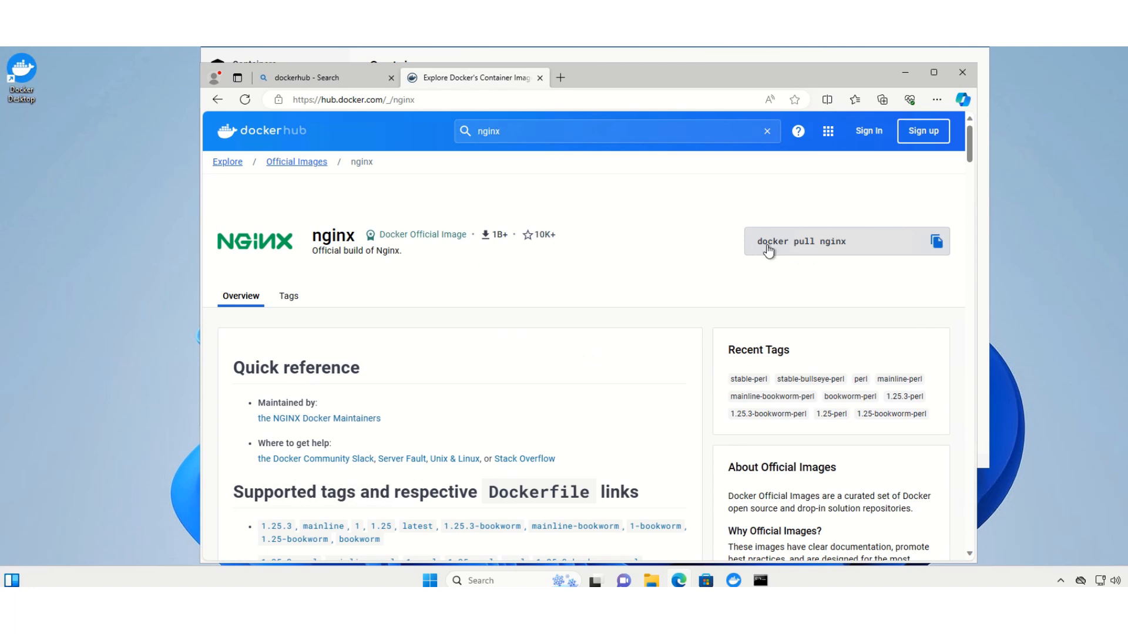
Copy the "docker pull nginx" command, run it in Command Prompt, and check the local images in Docker Desktop
left_click(938, 246)
left_click(939, 245)
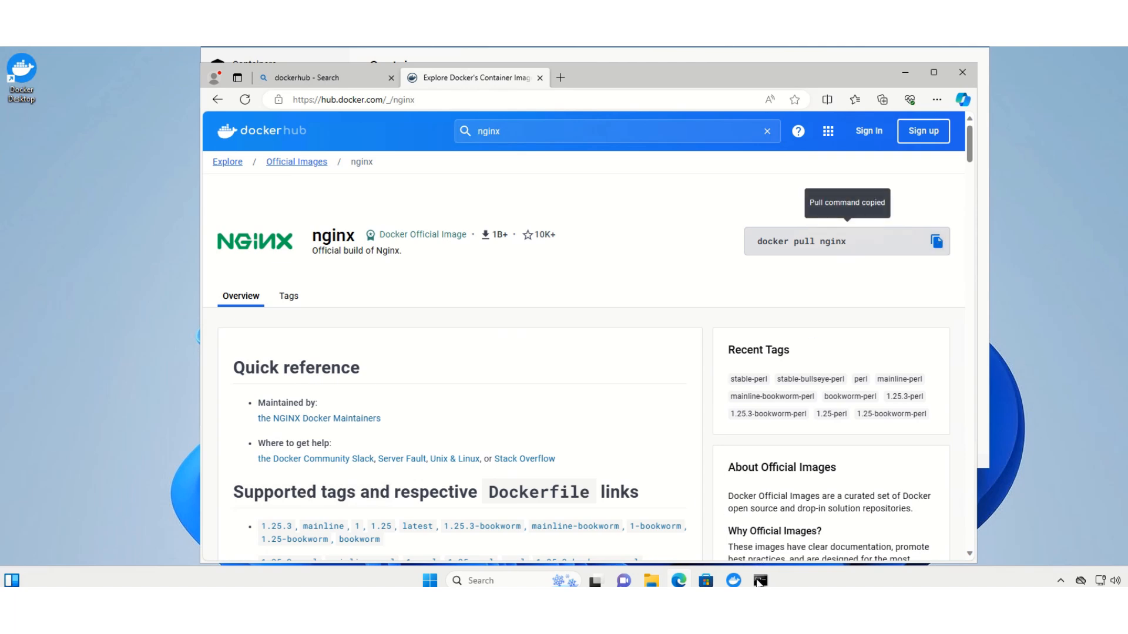
mouse_move(759, 581)
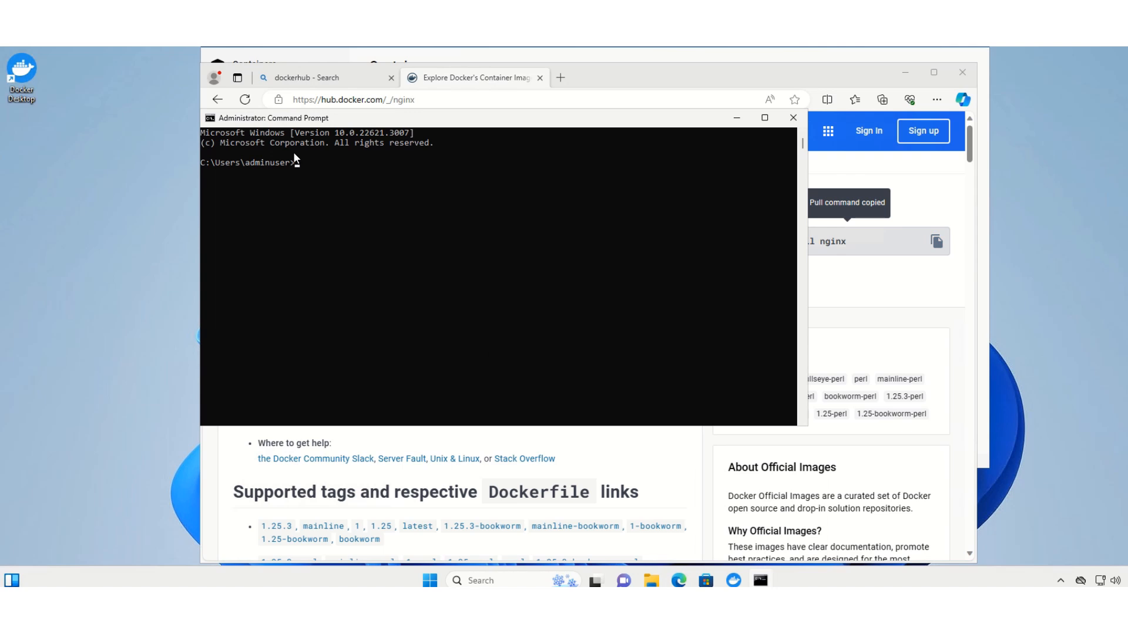
type("docker pull nginx")
key("Return")
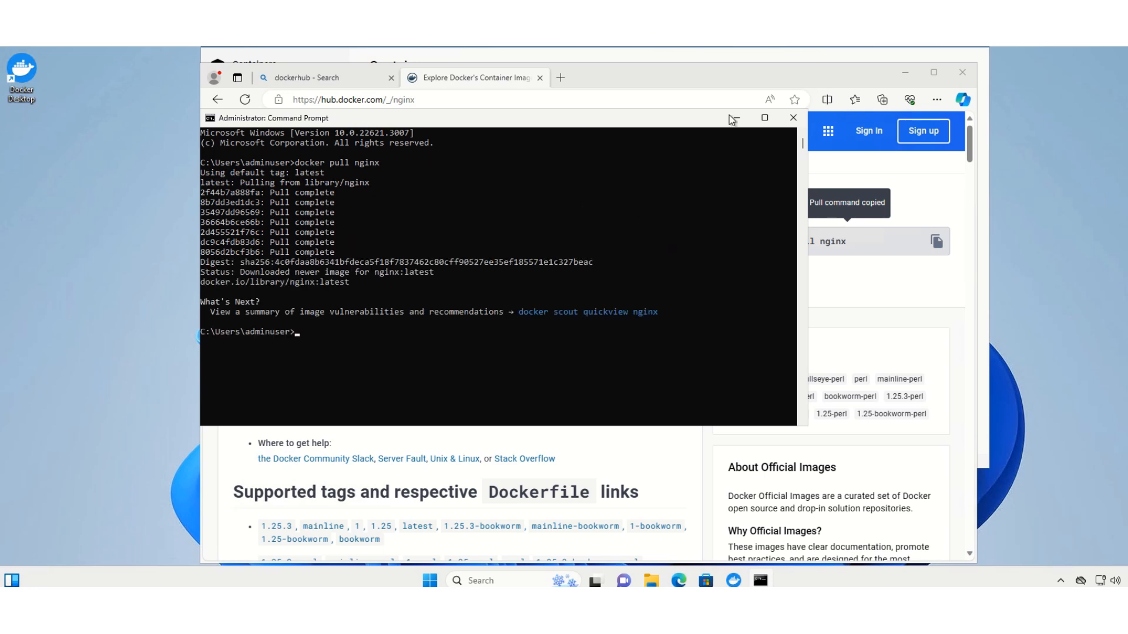
left_click(735, 581)
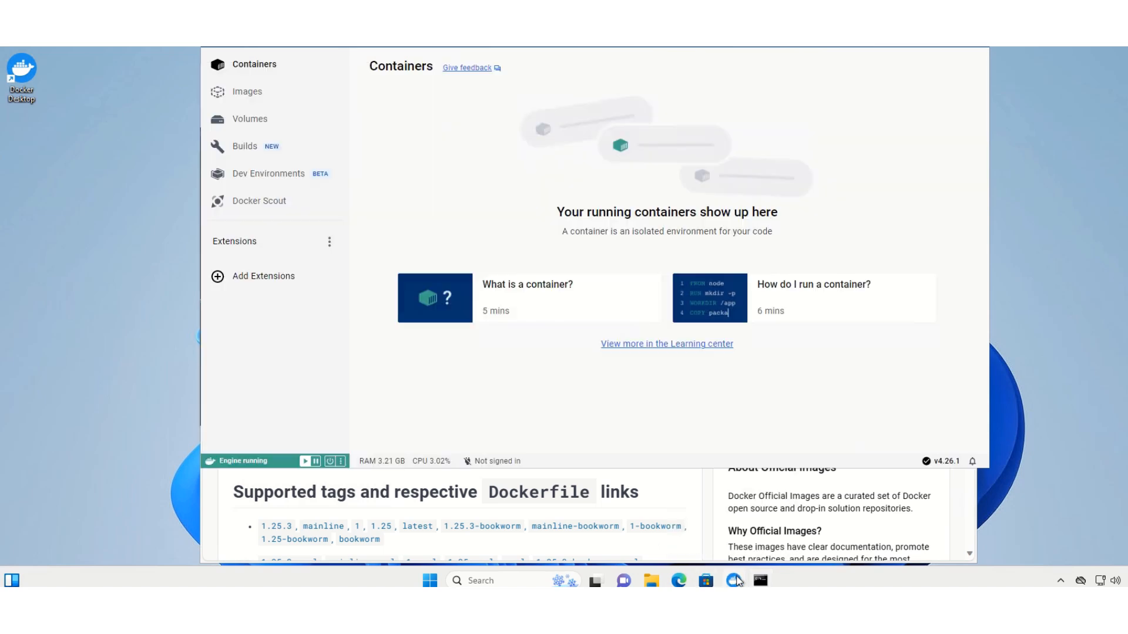
left_click(244, 94)
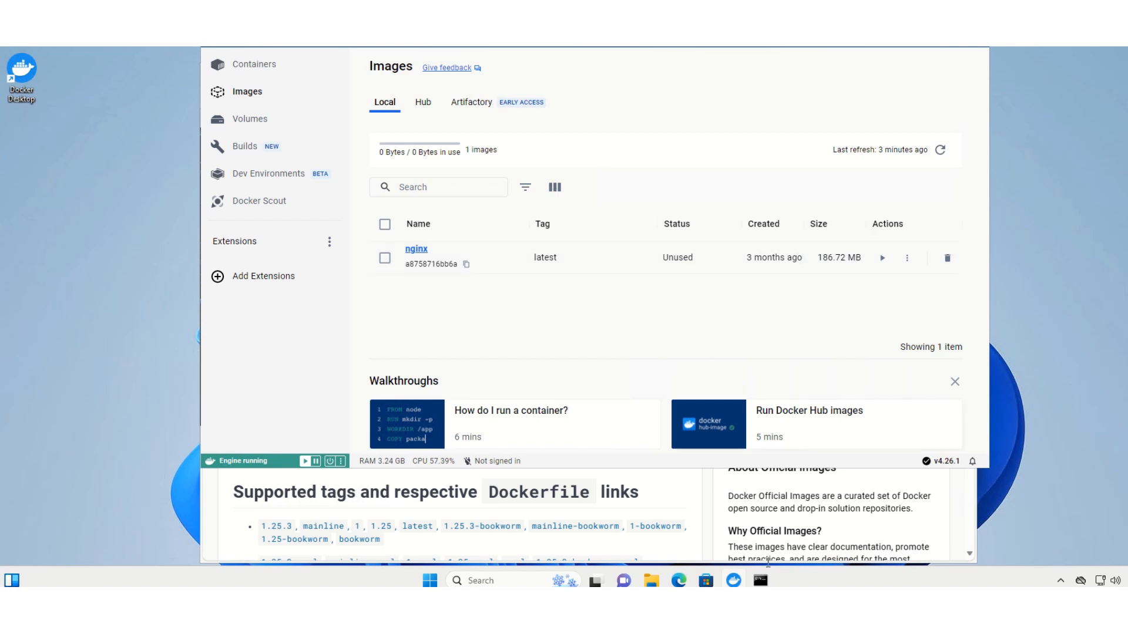
Start a detached nginx container named web in Command Prompt with "docker run --name web -p 8080:80 -d nginx"
left_click(762, 582)
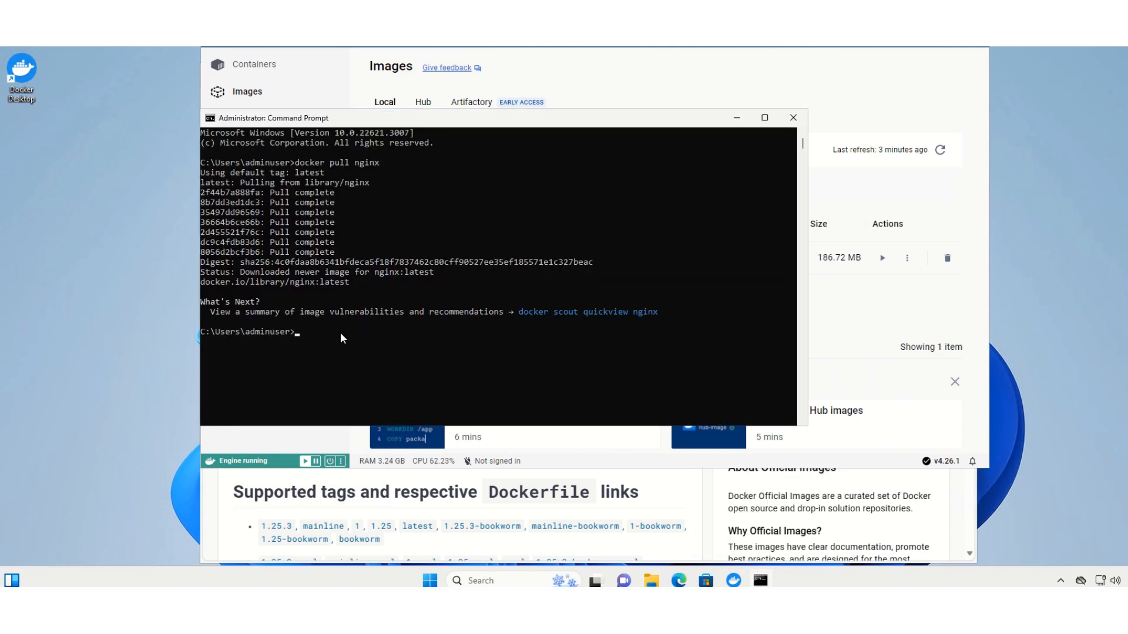
left_click(340, 332)
type("docker run --name web1")
key("BackSpace")
type("-p")
type("8080:80 ")
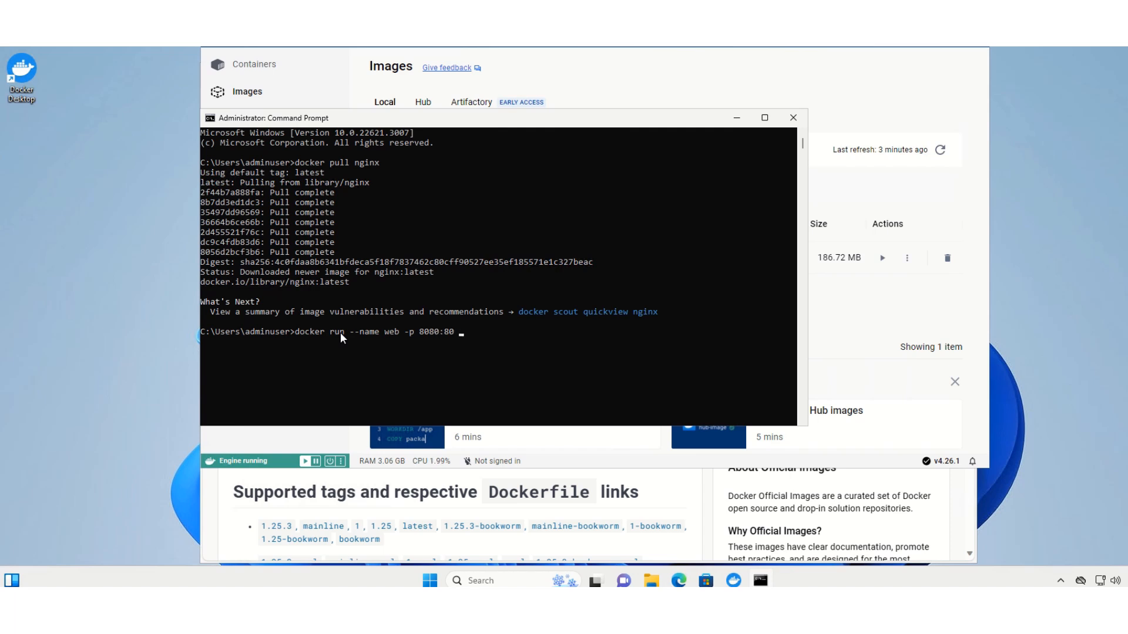
type("-d")
type("nginx")
key("Return")
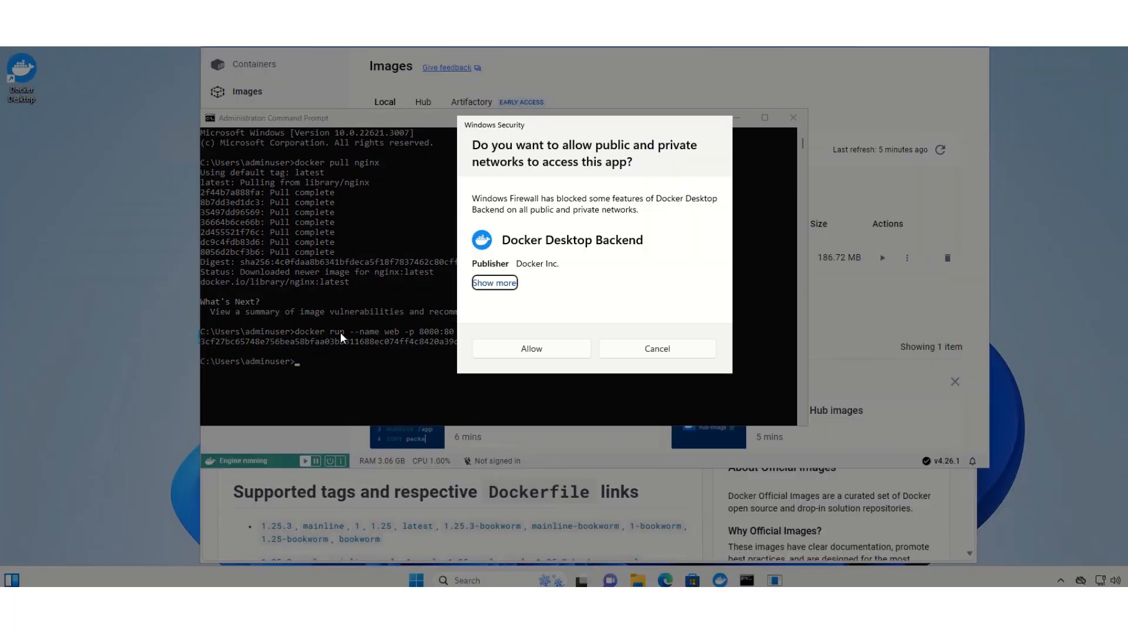
Allow Docker Desktop Backend through Windows Firewall and list the running containers with "docker ps"
left_click(558, 350)
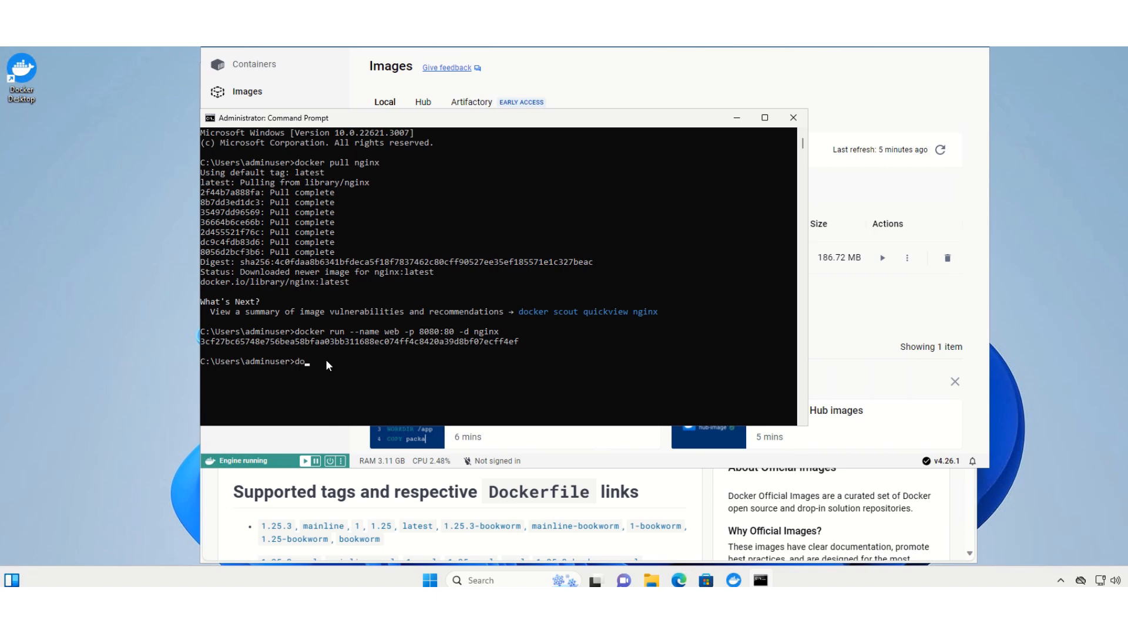
type("s")
key("Return")
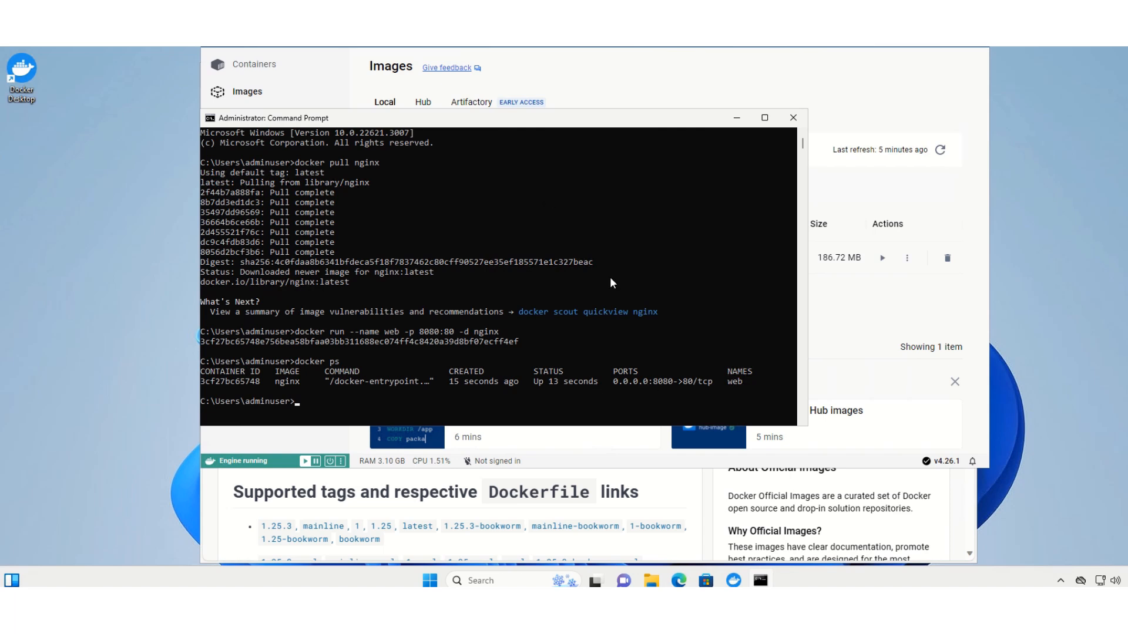
Switch to Microsoft Edge and load localhost:8080 in a new tab to test the nginx web server
left_click(678, 582)
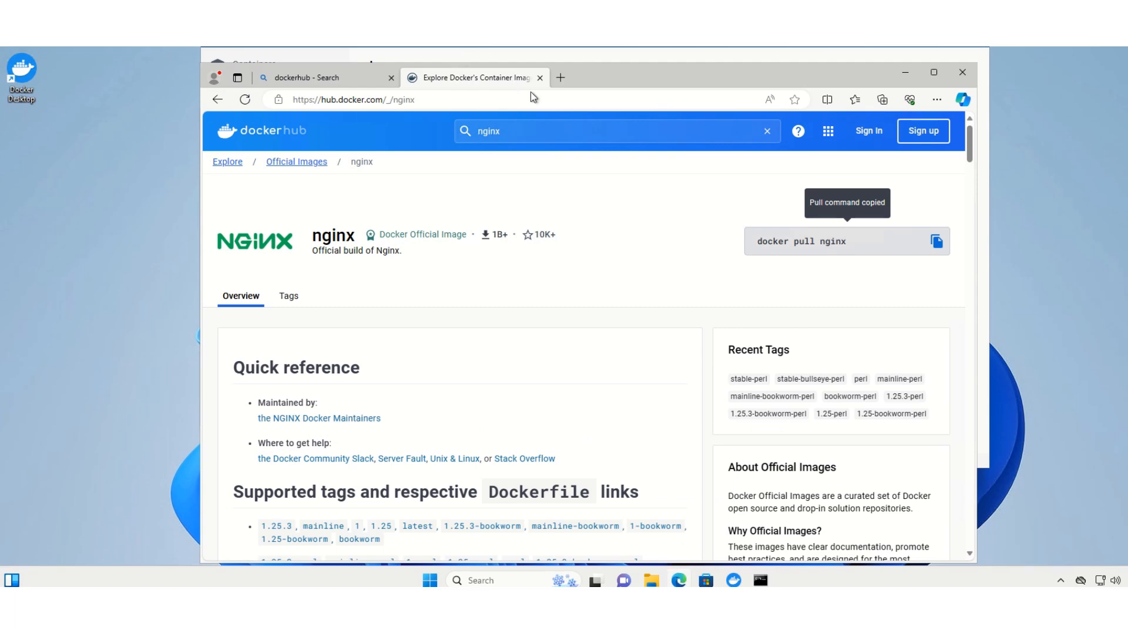
left_click(561, 80)
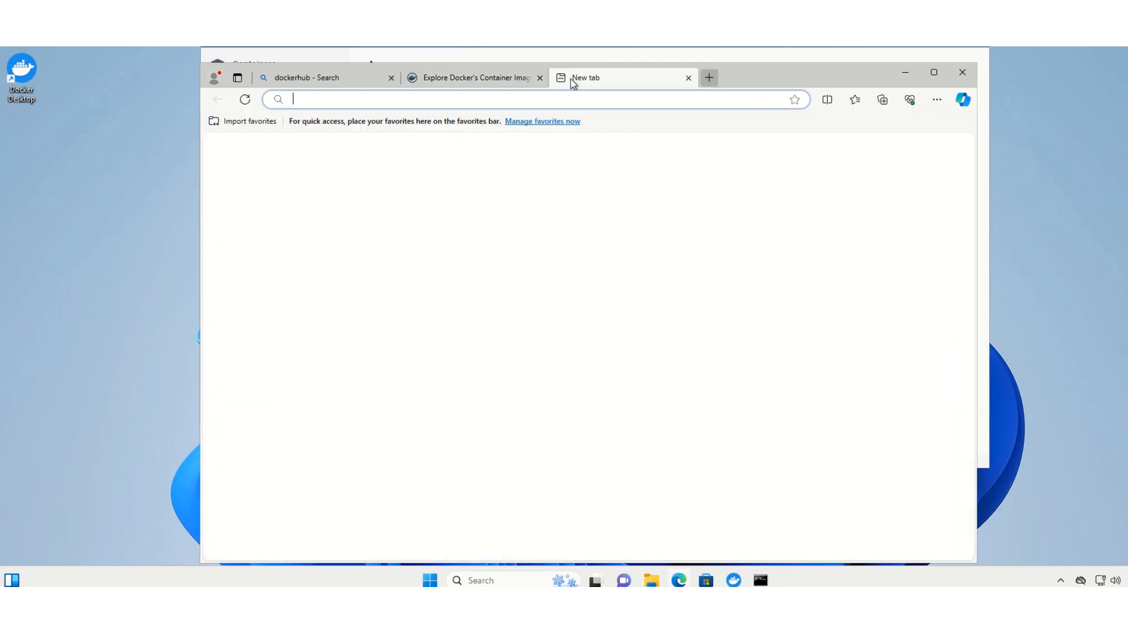
type("loc")
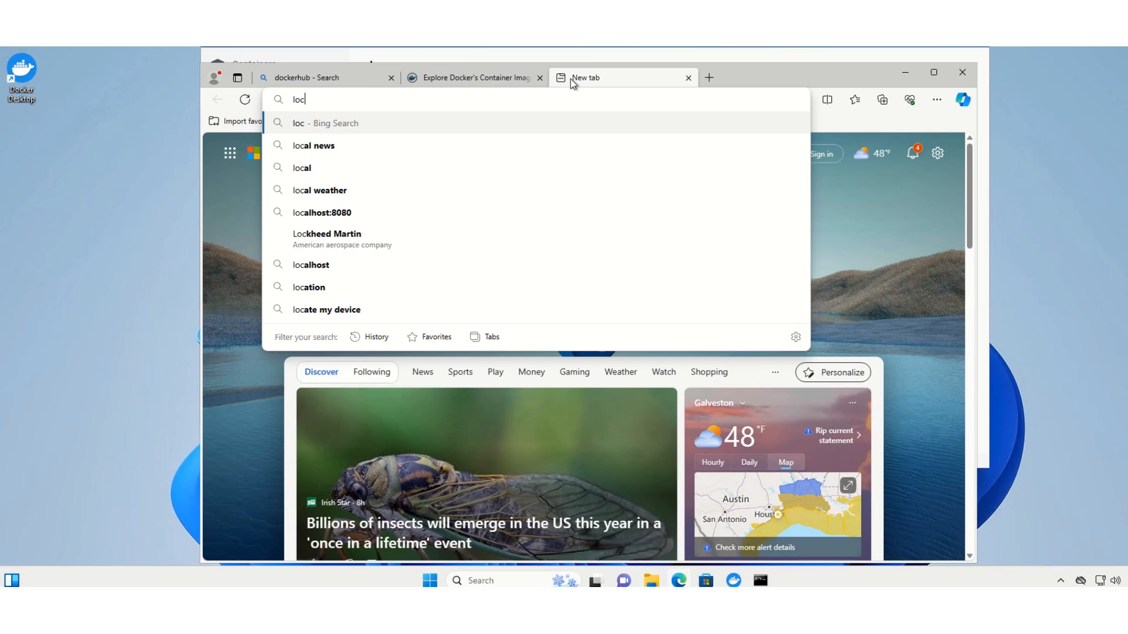
type("alhost")
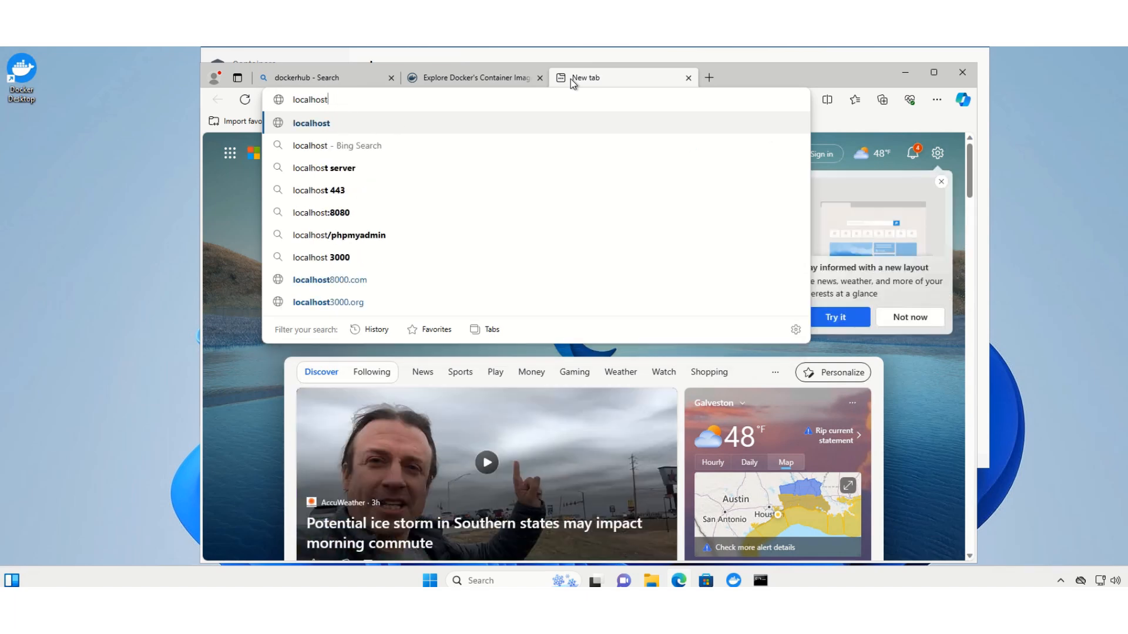
type(":808")
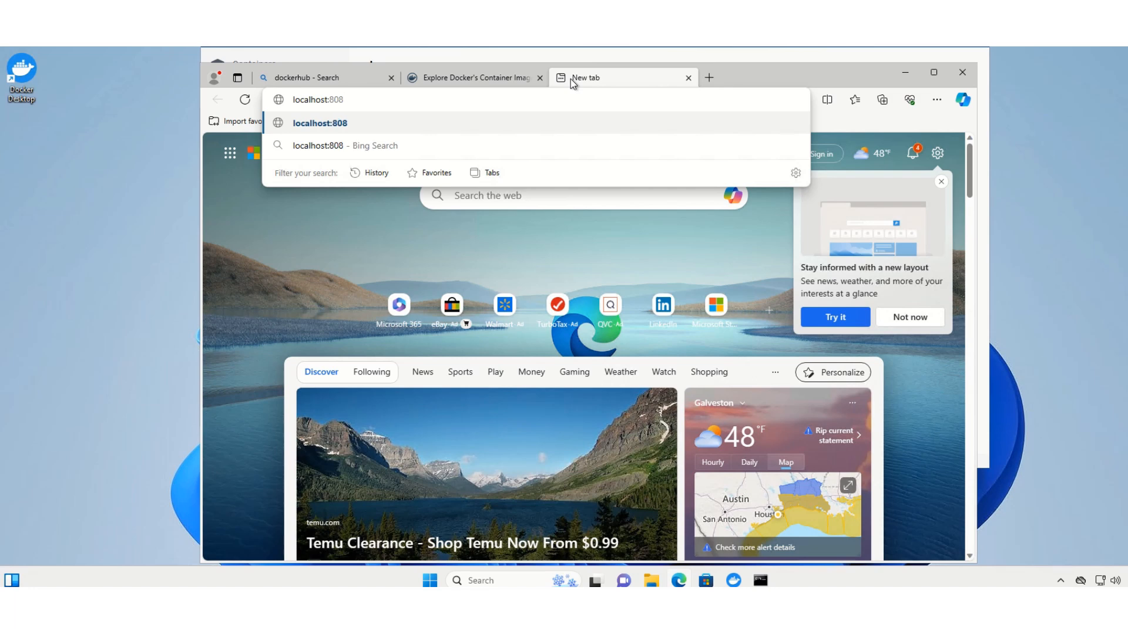
type("0")
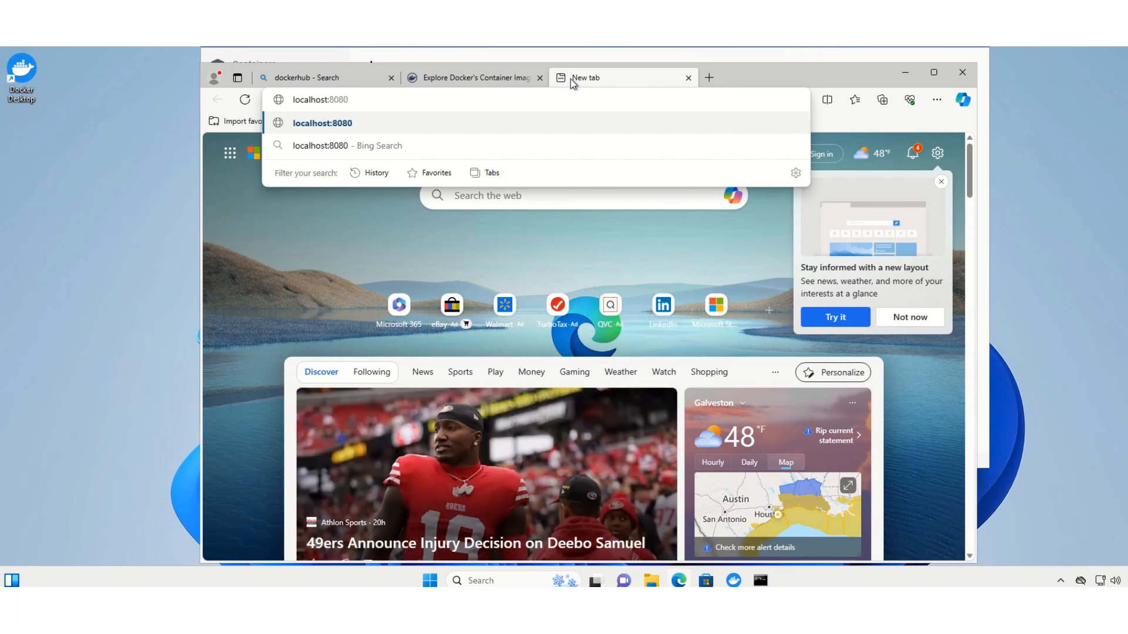
key("Return")
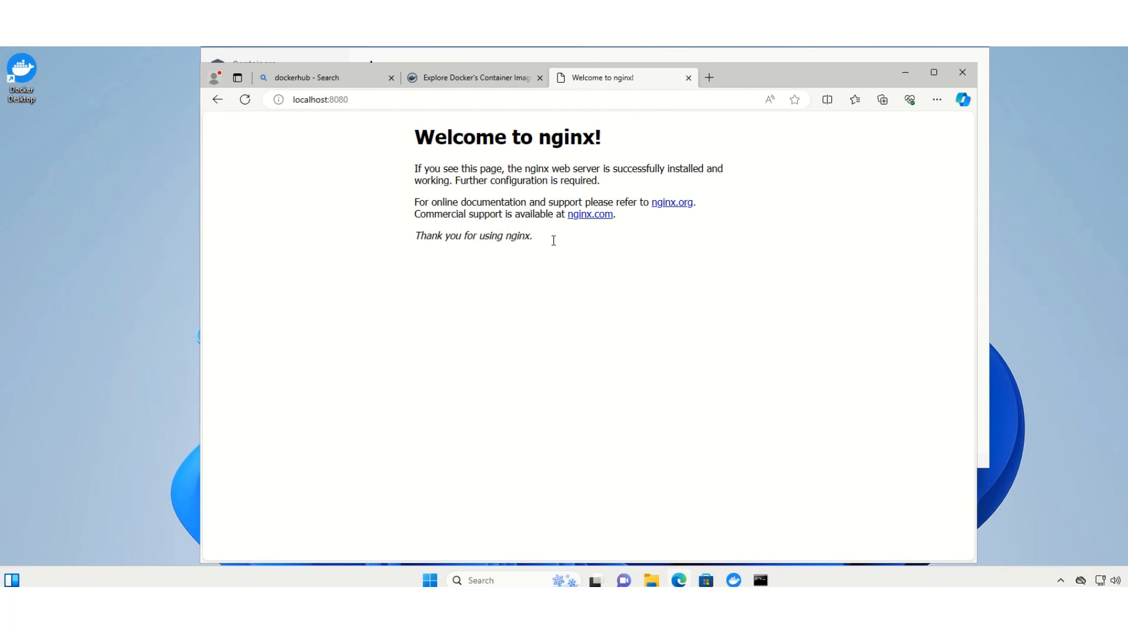
Switch to Docker Desktop, show the containers list, and open the web container's 8080:80 port link in the browser
mouse_move(735, 583)
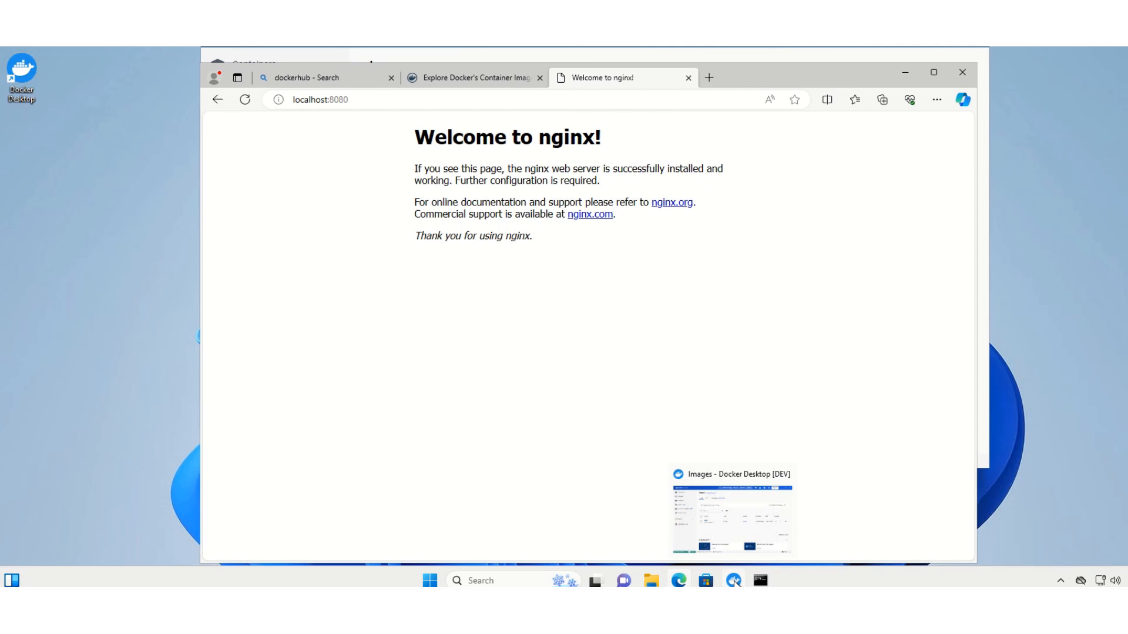
left_click(736, 583)
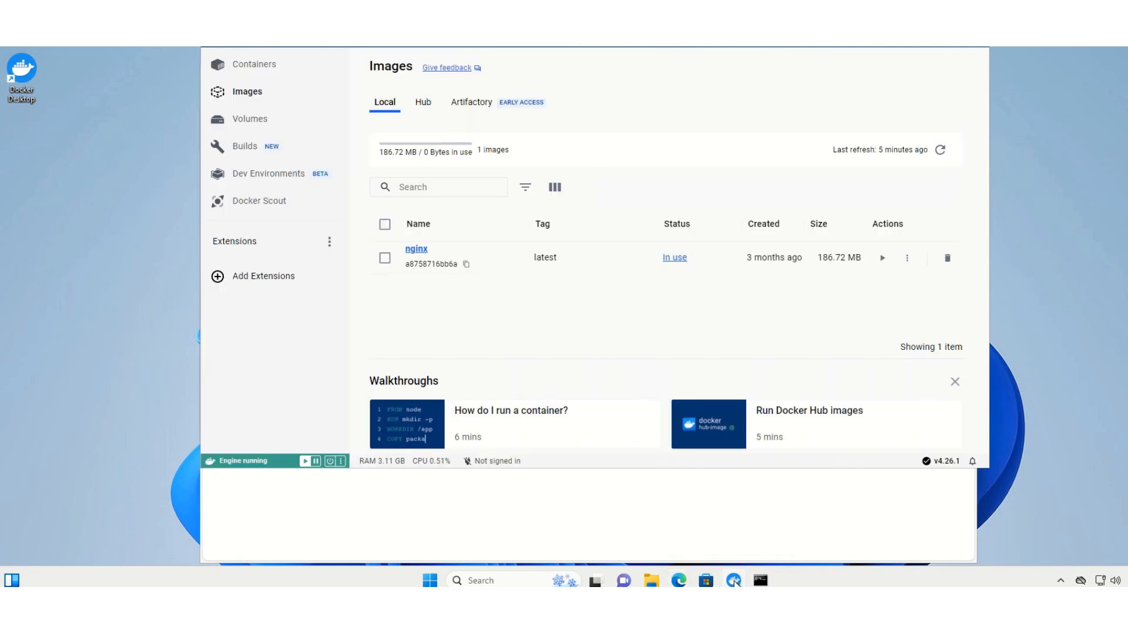
left_click(263, 68)
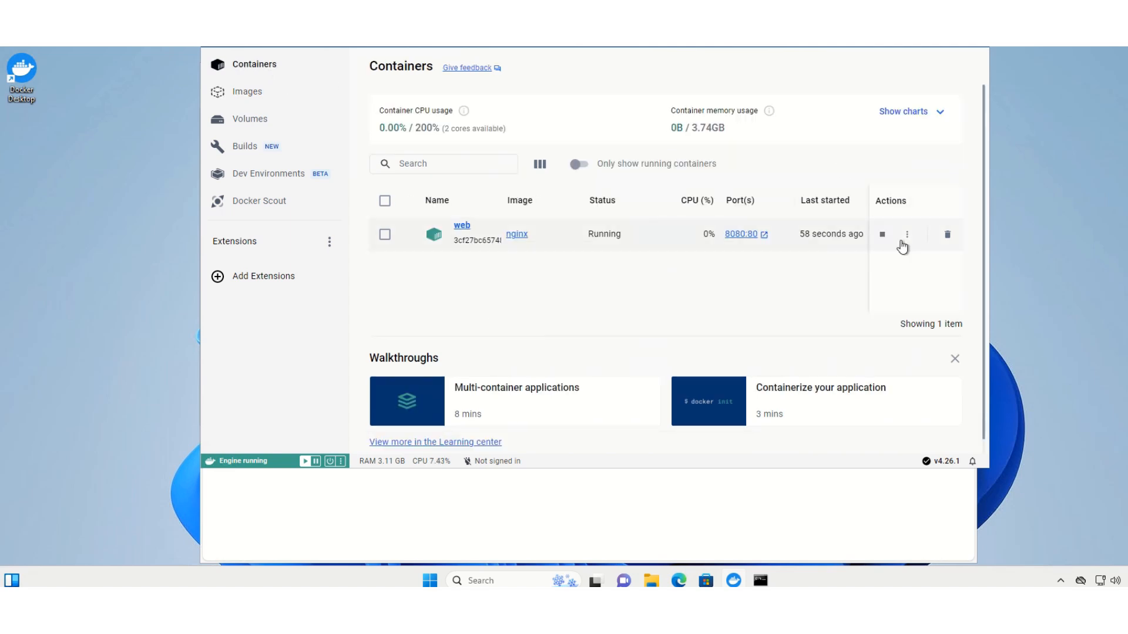
left_click(743, 234)
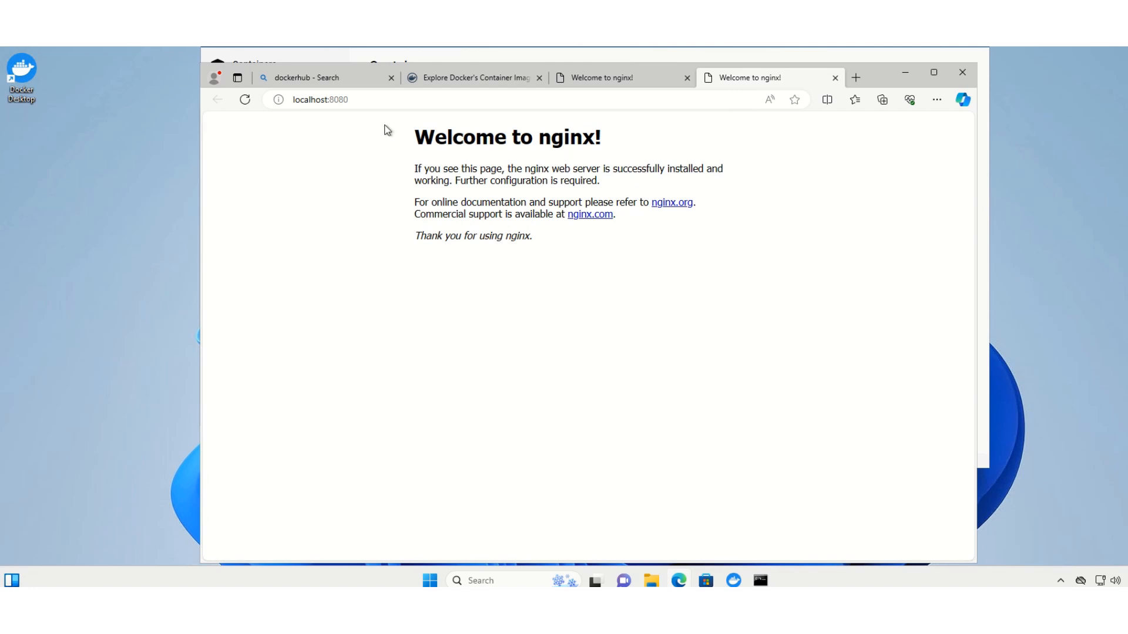